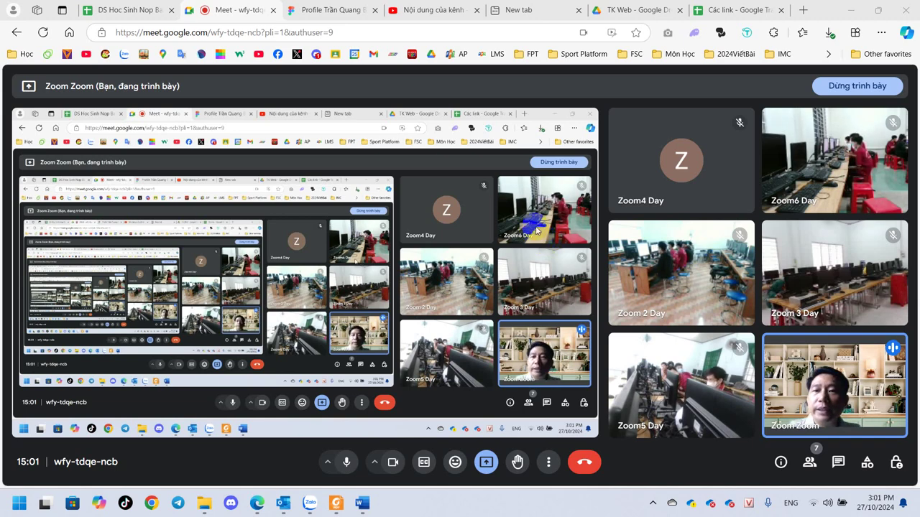
Switch from the Google Meet call to the profile design file in Figma
left_click(332, 10)
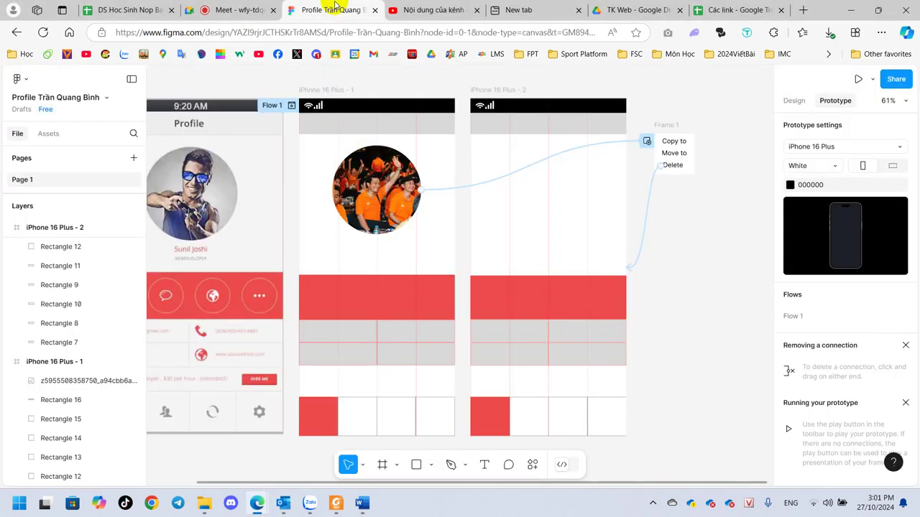
Present the prototype and check that tapping the photo, then Delete, reaches the second screen
left_click(855, 80)
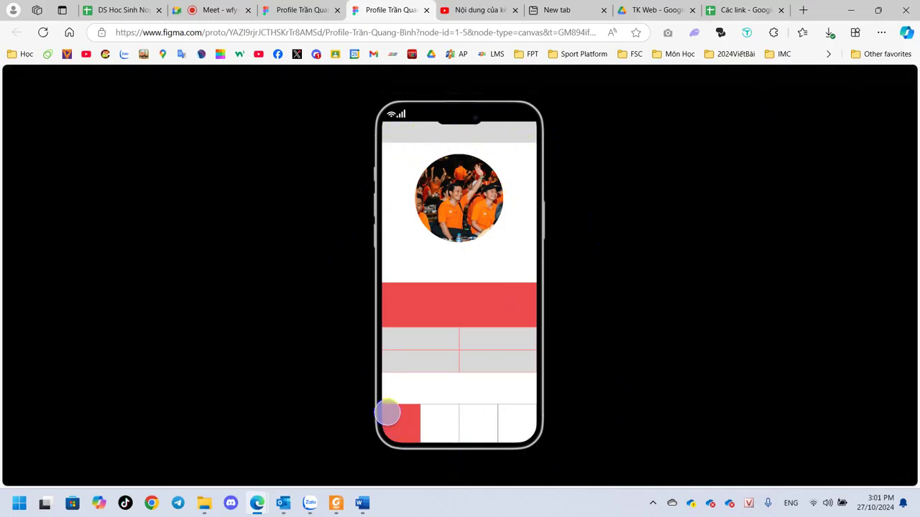
left_click(504, 444)
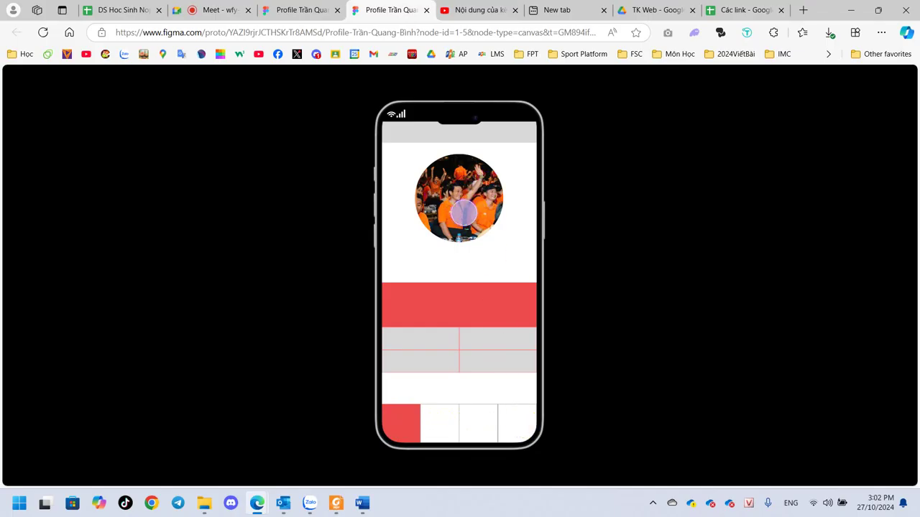
left_click(463, 213)
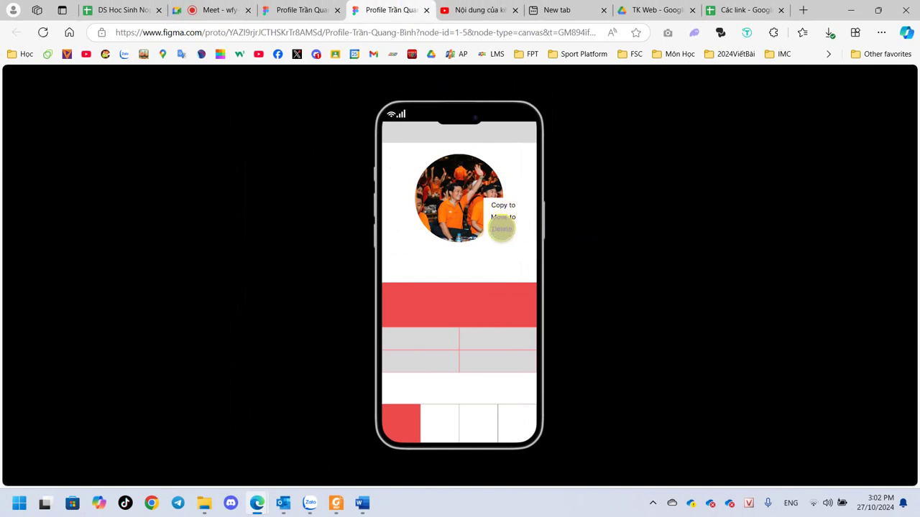
left_click(501, 228)
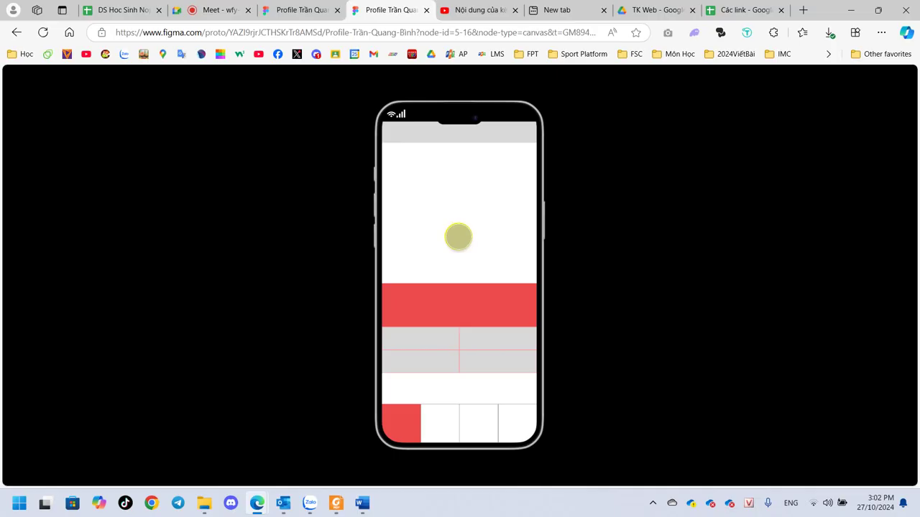
Go back, repeat the photo and Delete taps, and close the prototype preview
left_click(16, 32)
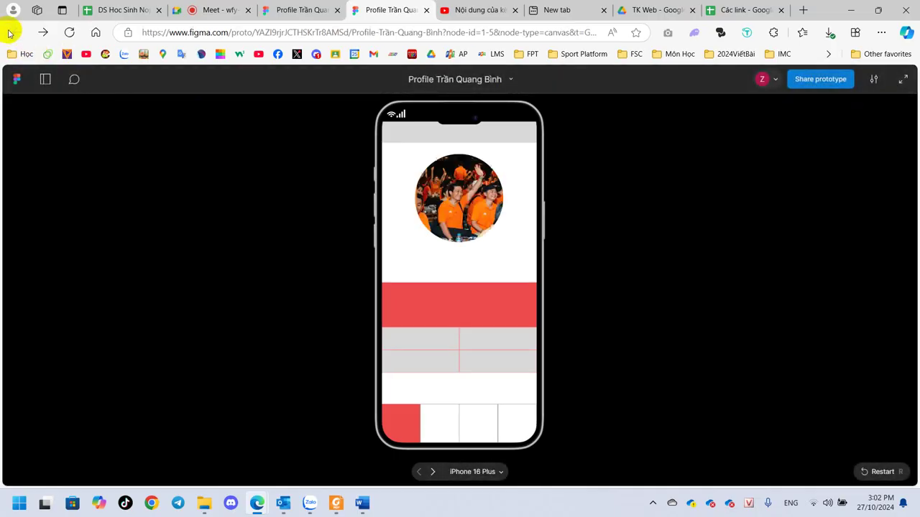
left_click(474, 201)
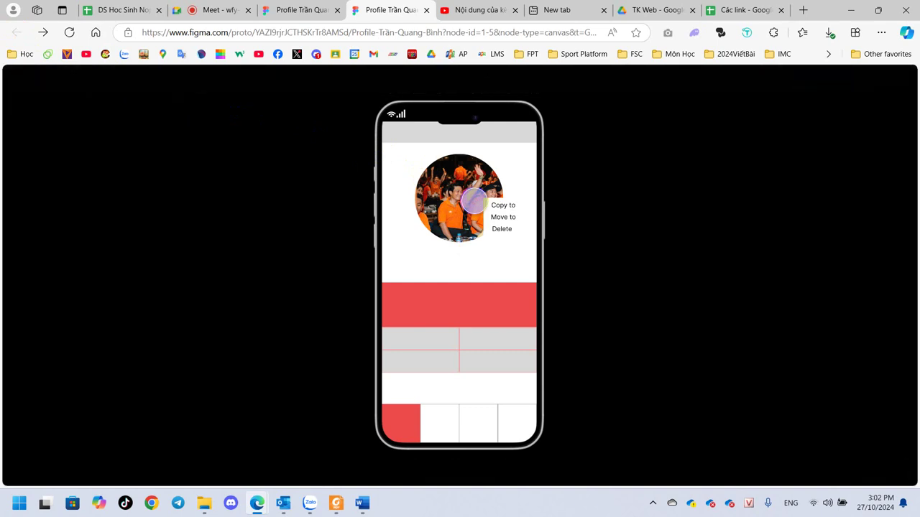
left_click(506, 230)
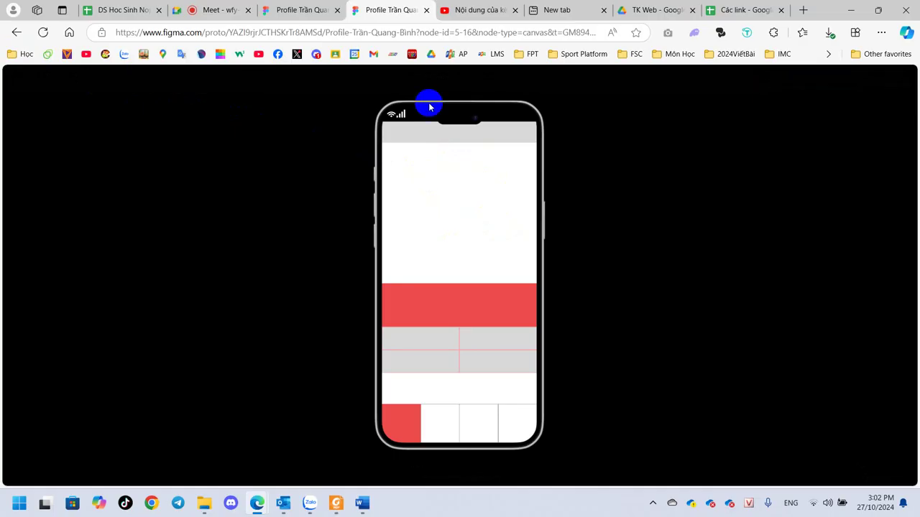
left_click(425, 12)
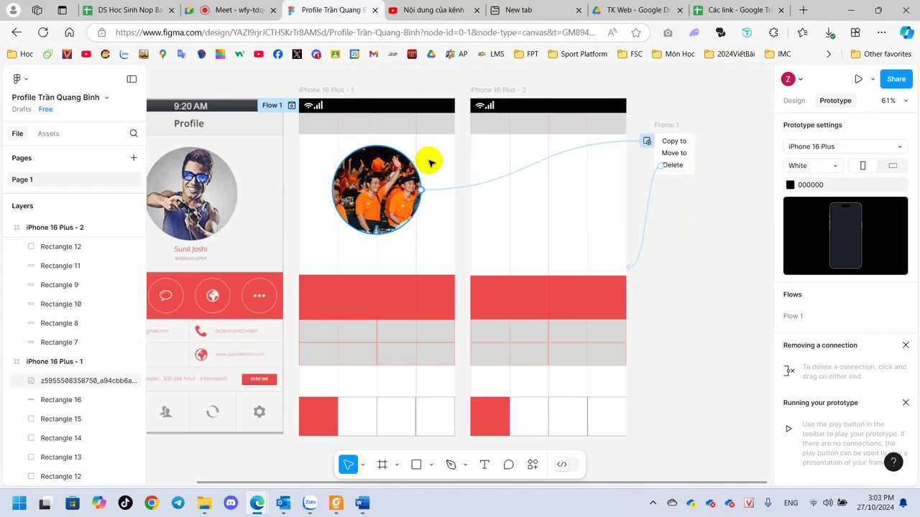
Inspect the size and position of the photo ellipse and red Rectangle 2 in the Design panel
left_click(381, 207)
left_click(448, 192)
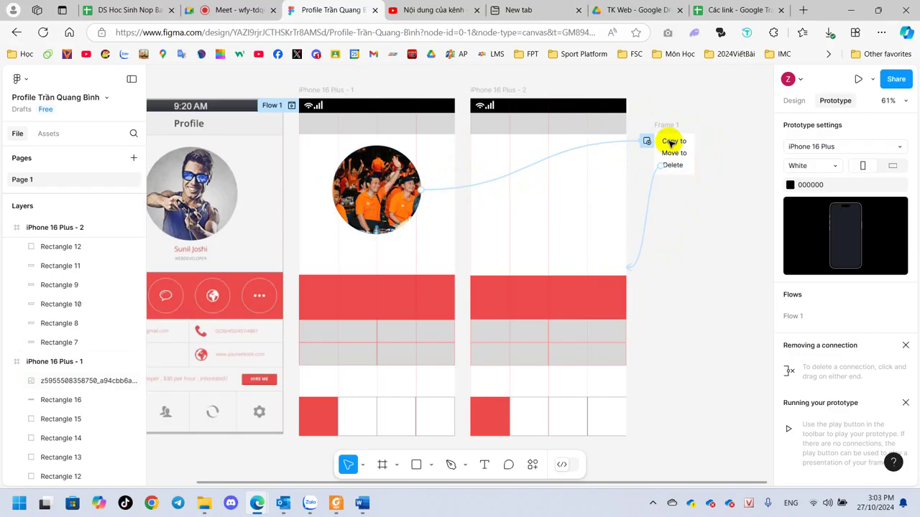
left_click(385, 178)
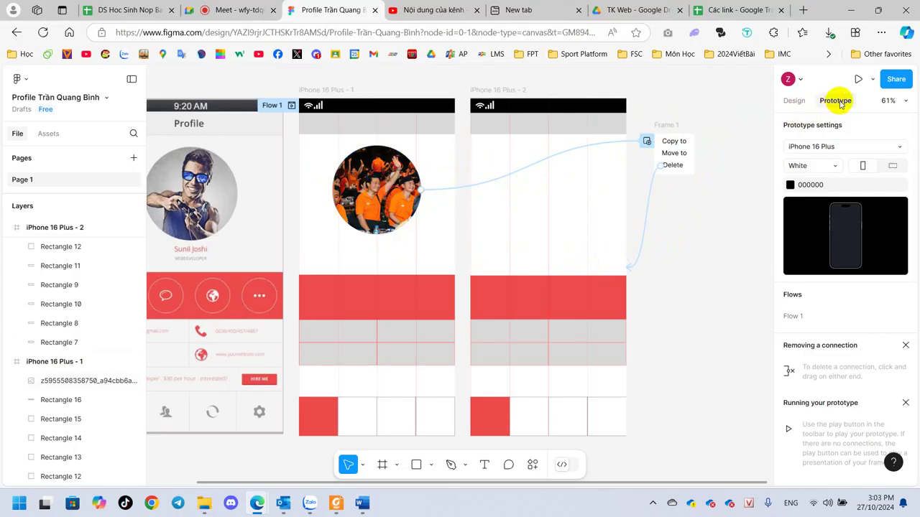
left_click(794, 101)
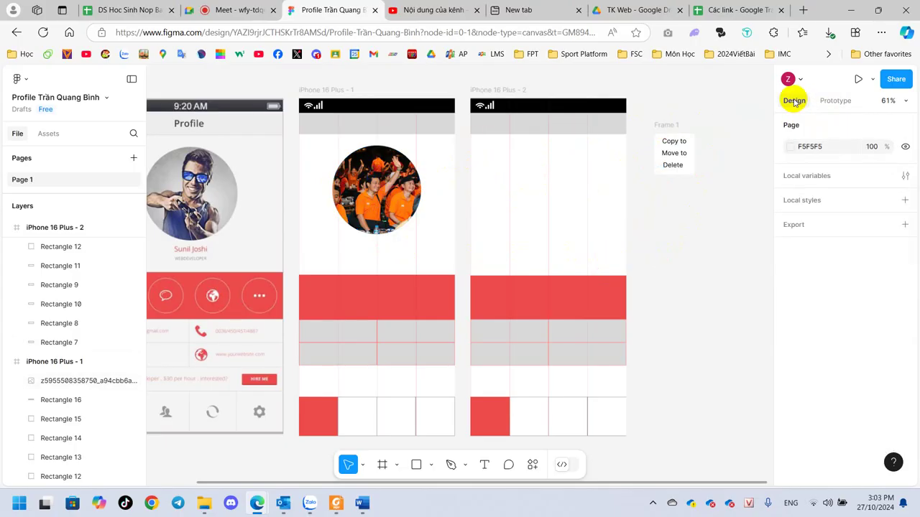
left_click(385, 181)
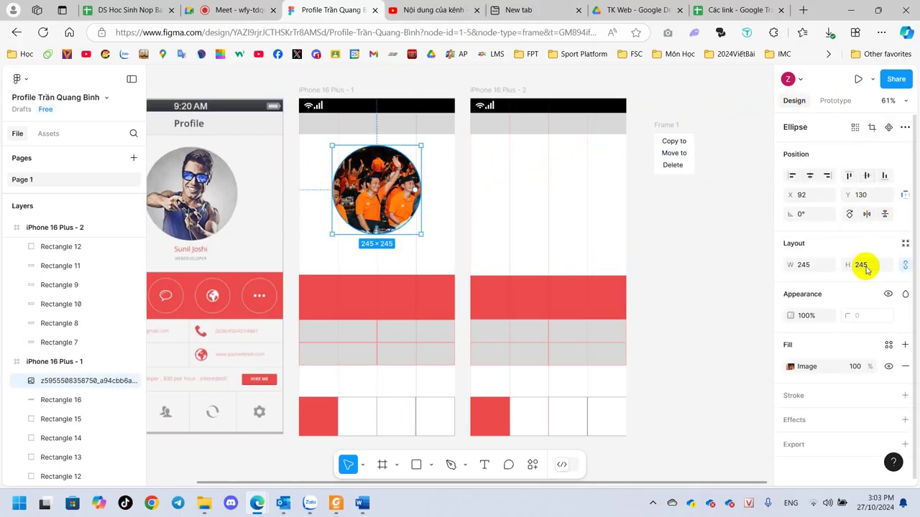
mouse_move(904, 420)
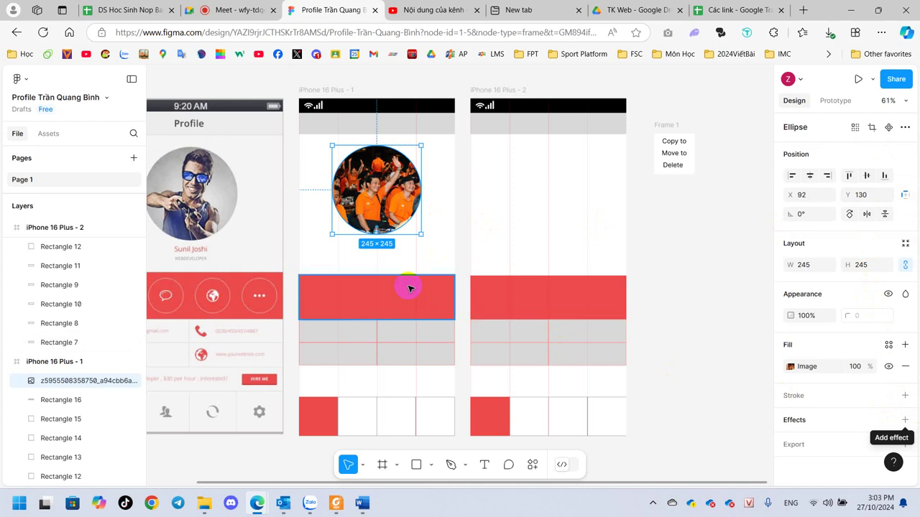
left_click(396, 296)
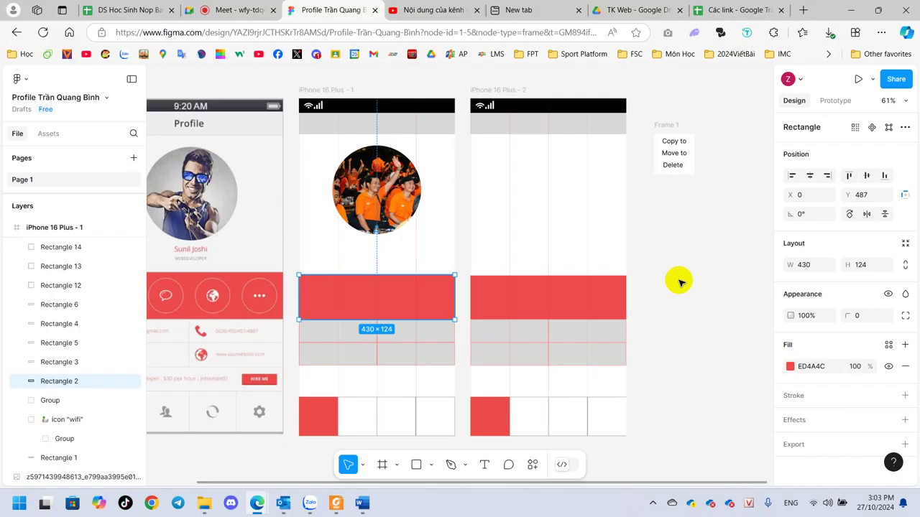
left_click(679, 281)
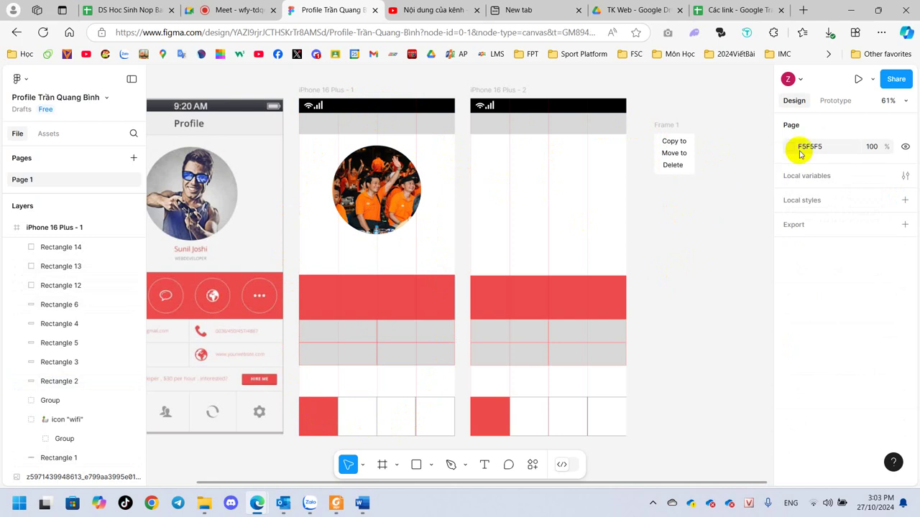
Remove the profile photo's On tap open-overlay interaction
left_click(833, 101)
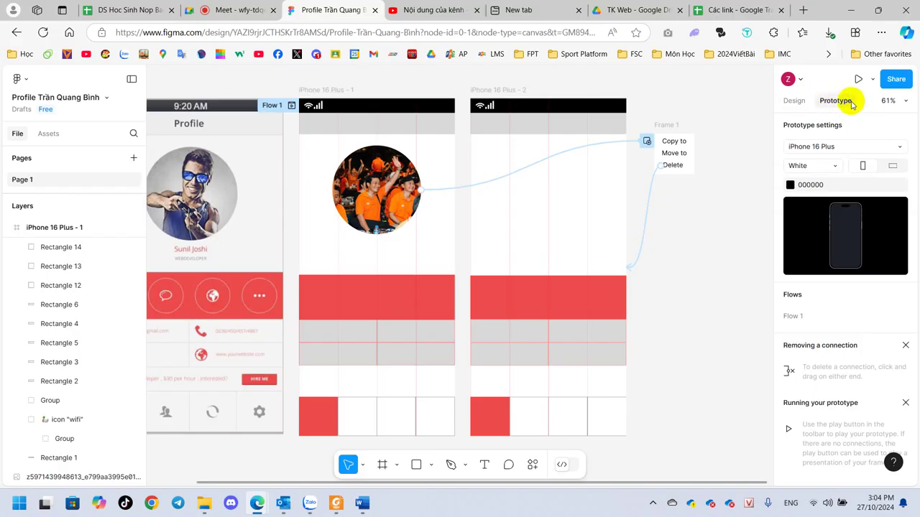
left_click(353, 197)
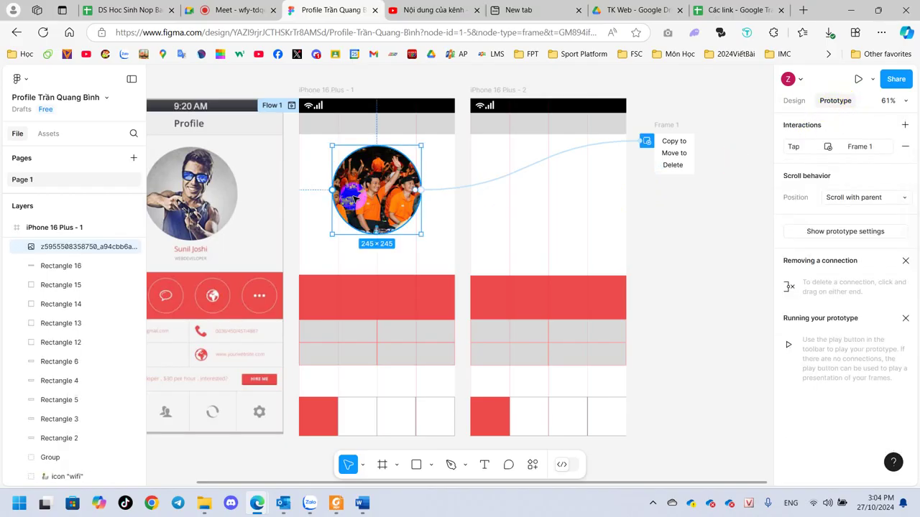
left_click(629, 143)
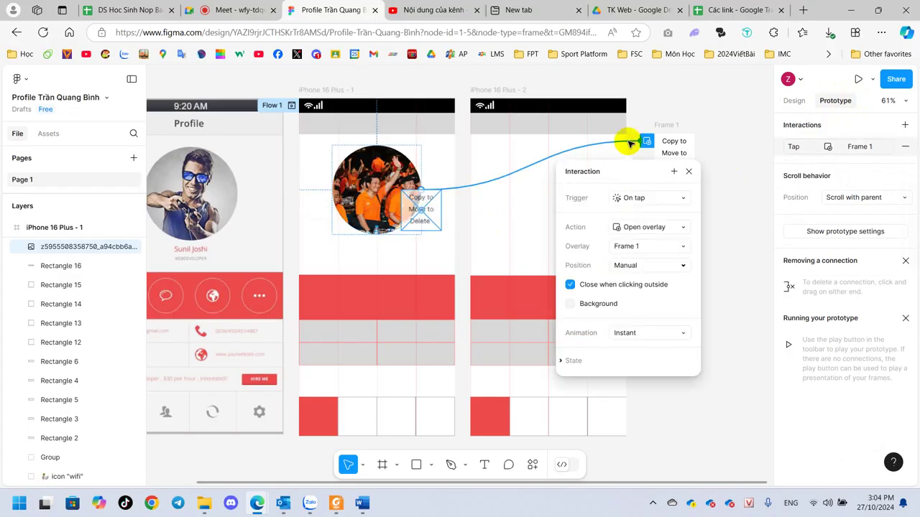
left_click(689, 172)
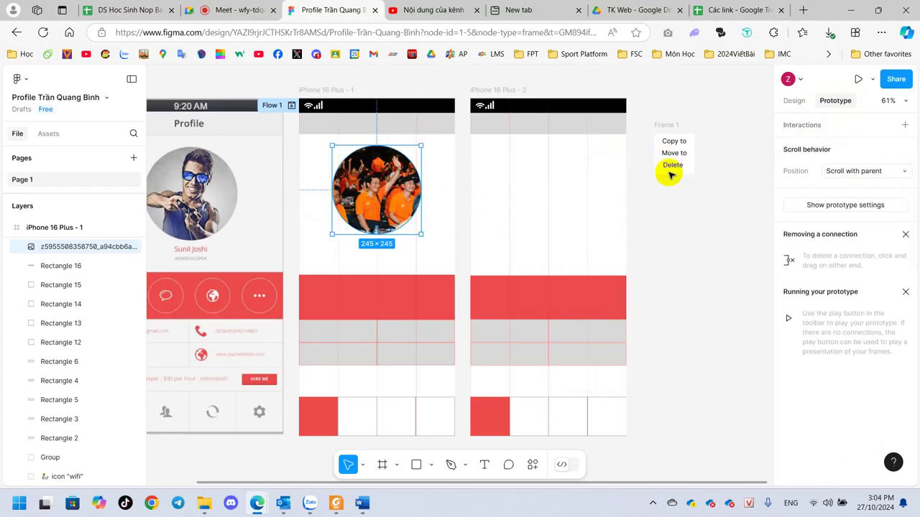
Remove the Delete text's link to the second screen
left_click(674, 166)
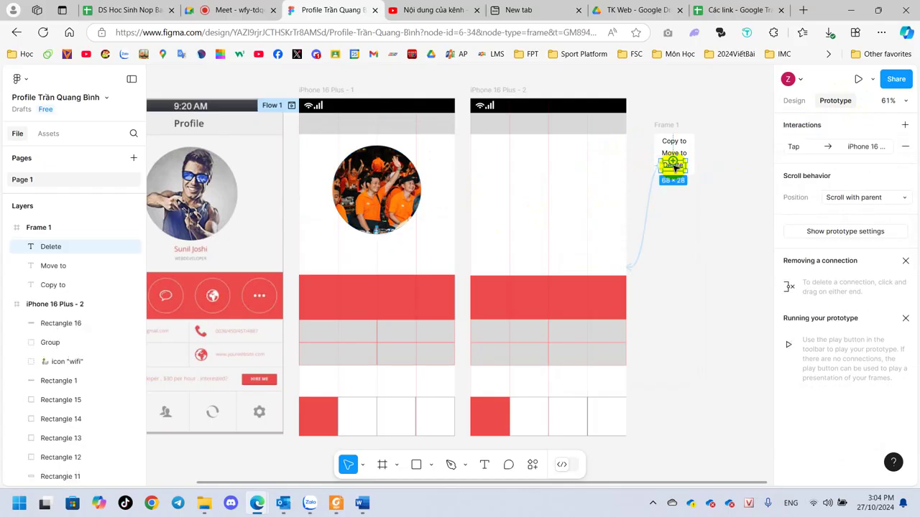
left_click_drag(684, 166, 651, 199)
left_click(710, 231)
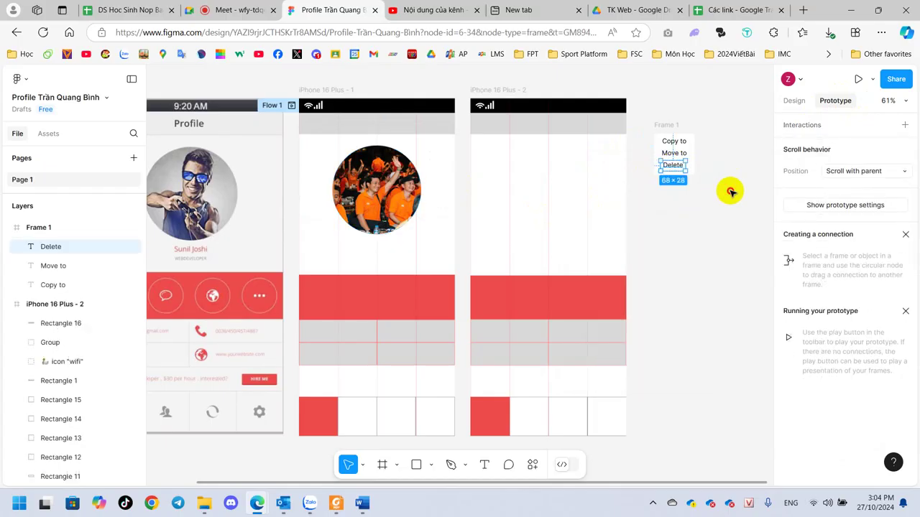
left_click(728, 191)
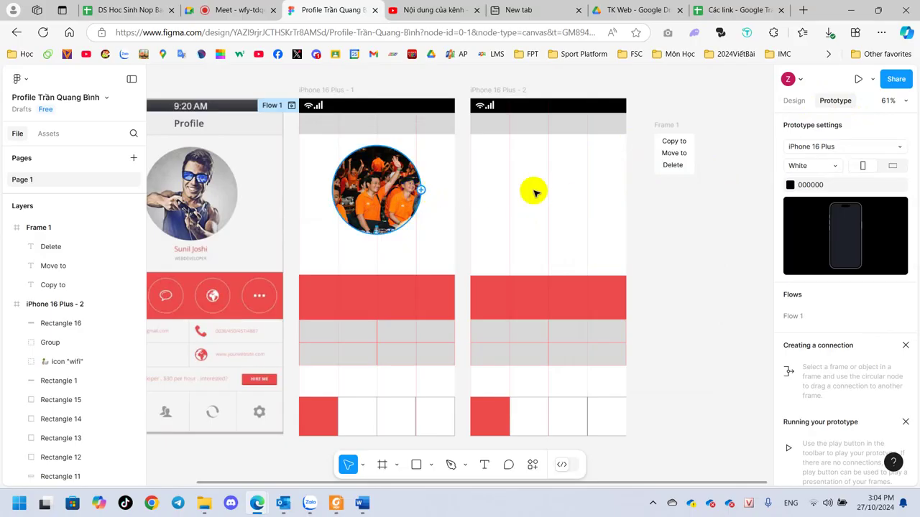
Zoom in on the Frame 1 menu and look over the frame, section and slice options
scroll(736, 136, "up", 2)
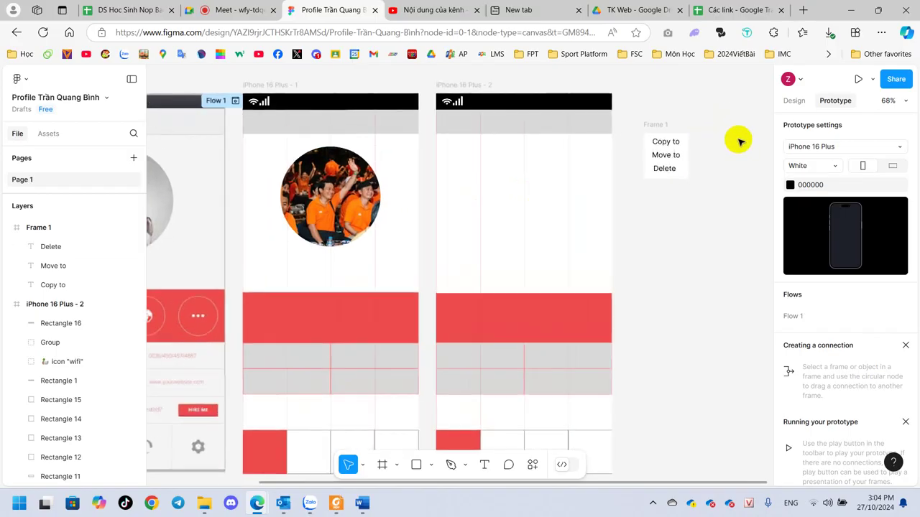
scroll(736, 137, "up", 2)
scroll(739, 138, "up", 2)
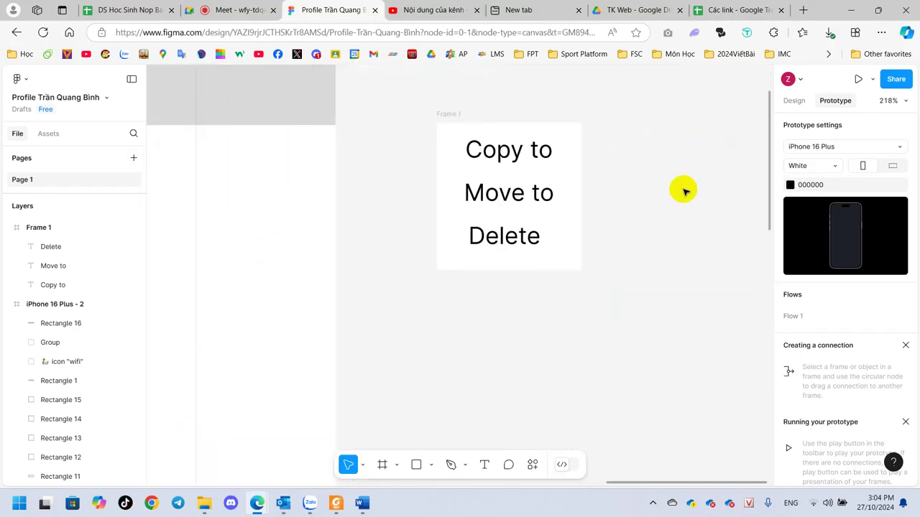
left_click(451, 114)
left_click(395, 466)
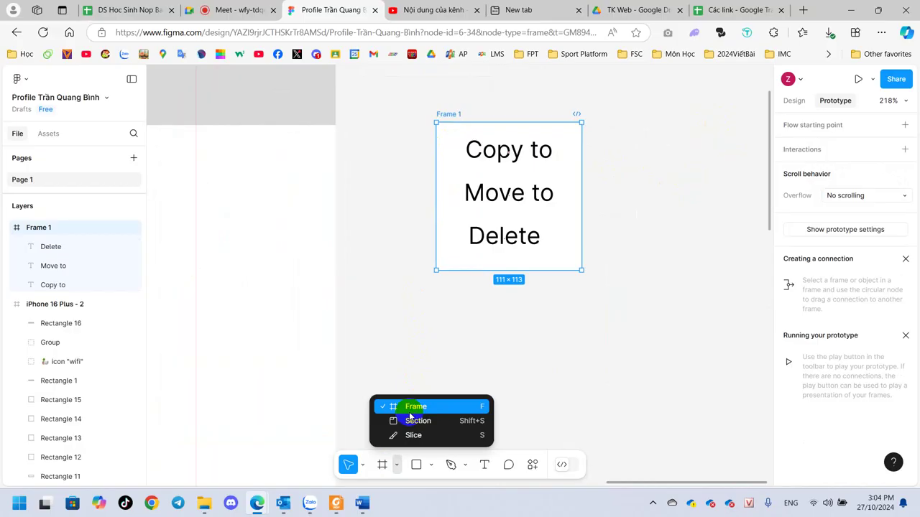
left_click(394, 249)
scroll(394, 248, "down", 5)
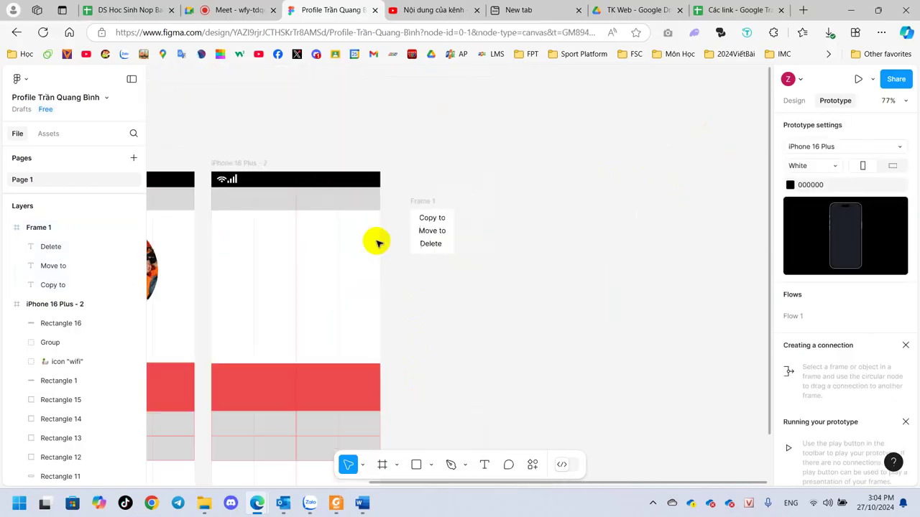
Draw a new 100×100 Frame 2 and move it just below Frame 1
left_click(221, 165)
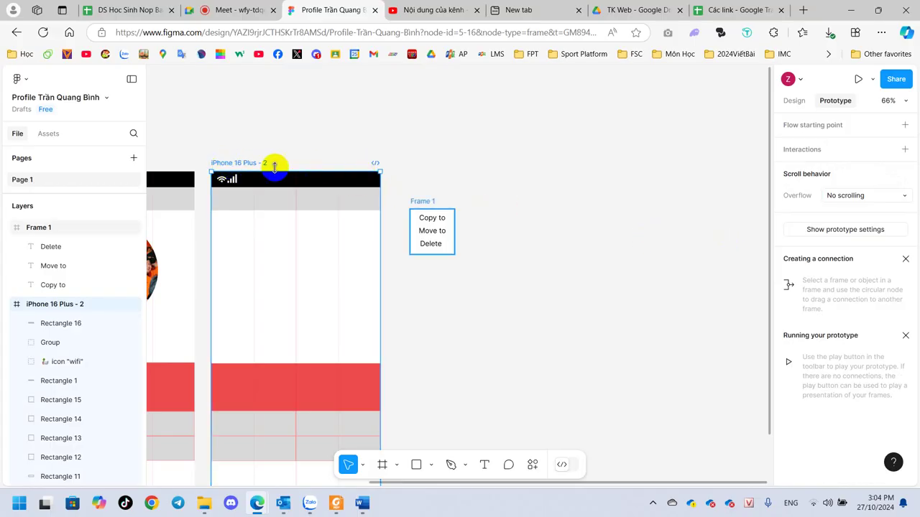
left_click(393, 465)
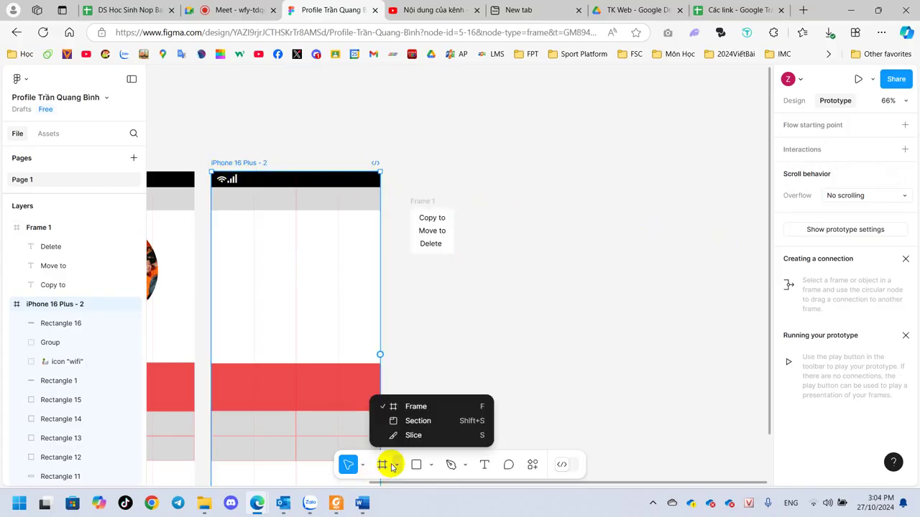
left_click(407, 406)
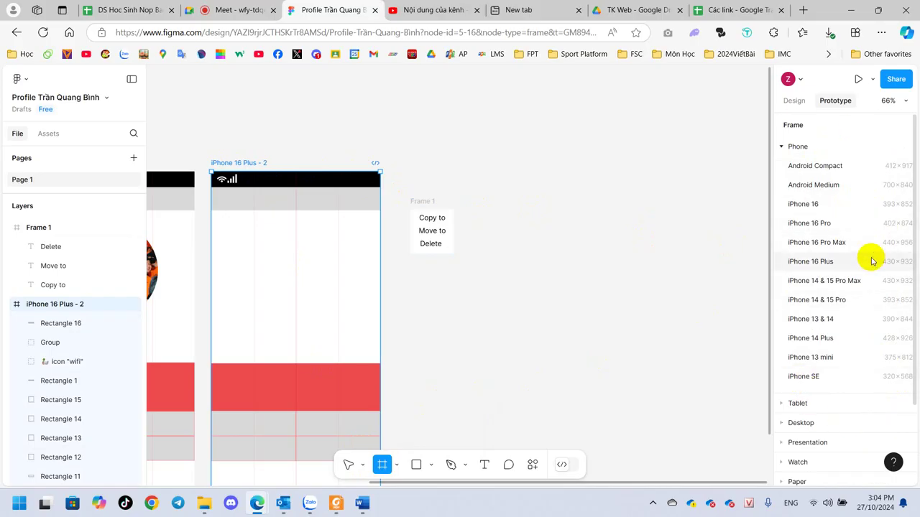
left_click(417, 276)
left_click_drag(424, 289, 439, 311)
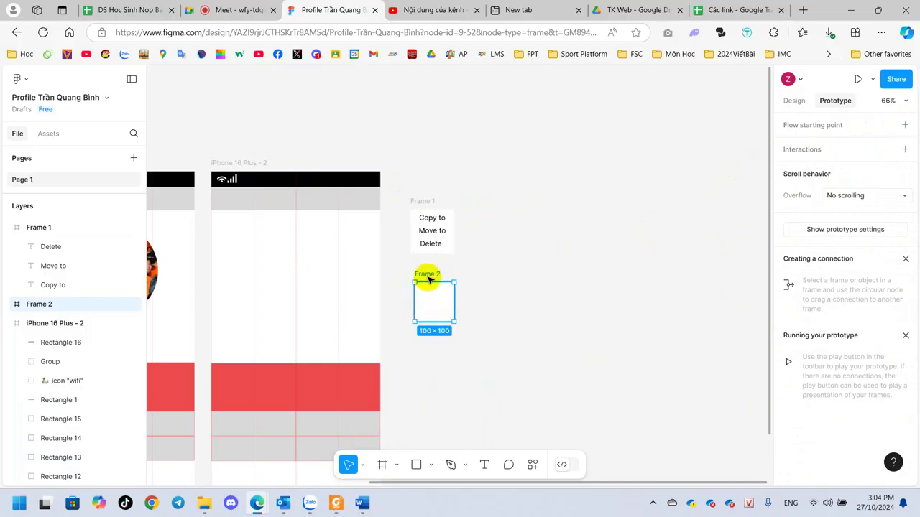
Check Frame 2's placement against Frame 1 and the phone screen, zooming in on it
left_click(246, 164)
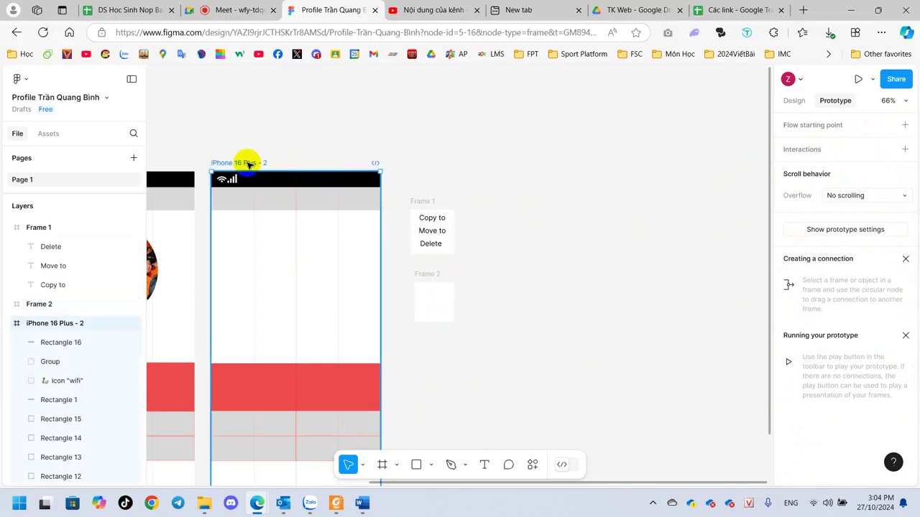
left_click(431, 279)
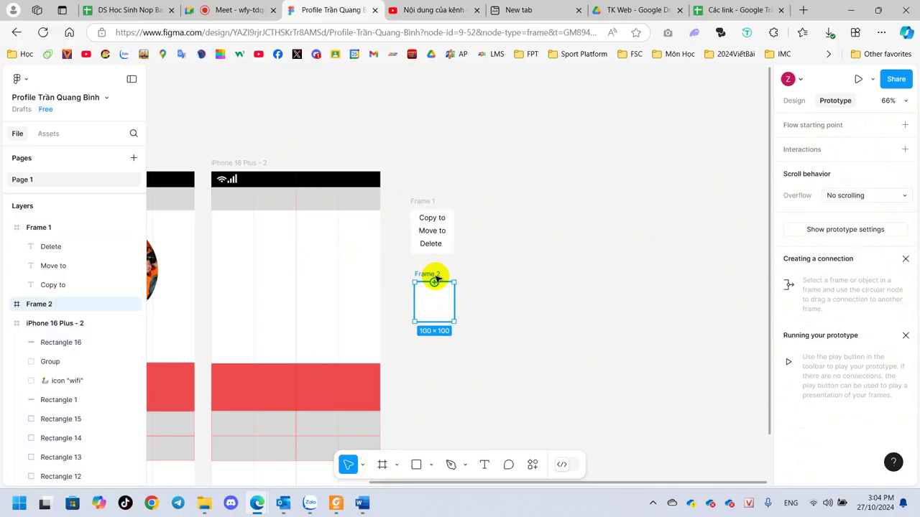
left_click(418, 199)
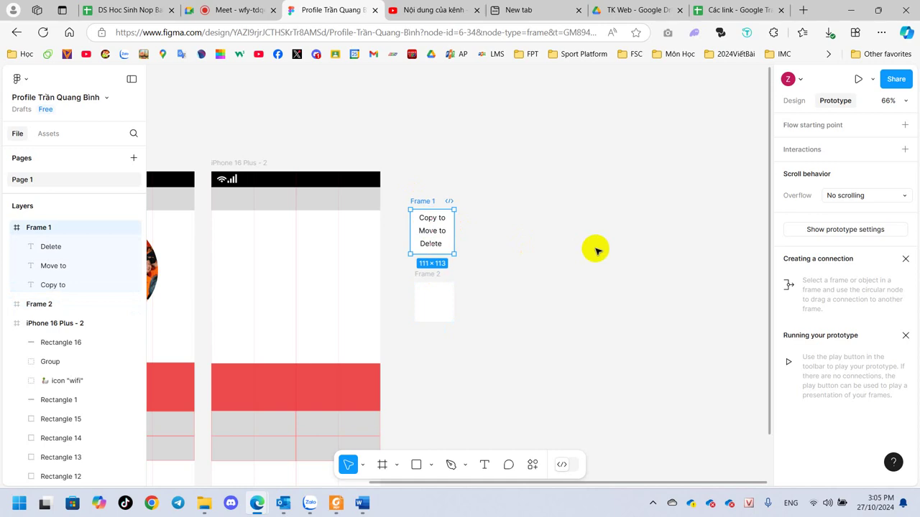
left_click(433, 315)
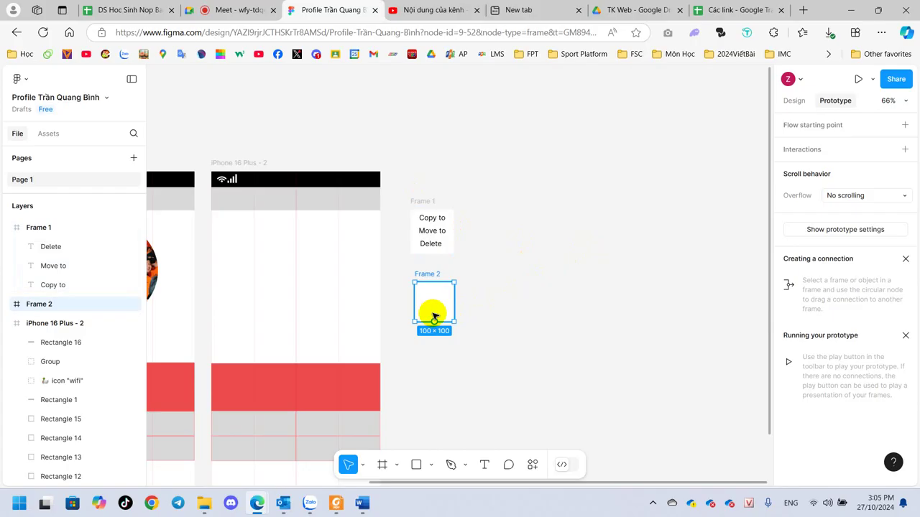
scroll(433, 315, "up", 2)
scroll(433, 314, "up", 3)
scroll(434, 309, "up", 5)
scroll(434, 309, "down", 3)
scroll(435, 311, "down", 1)
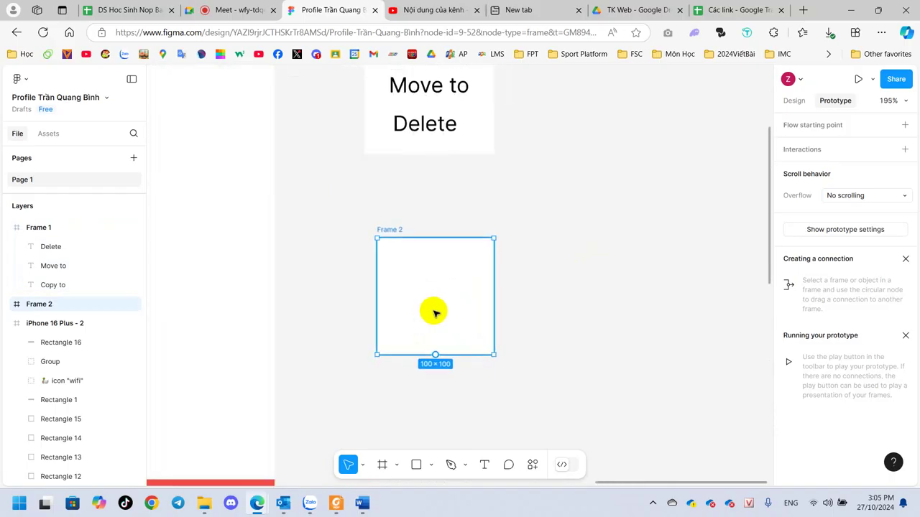
scroll(434, 312, "down", 1)
scroll(435, 312, "down", 1)
scroll(433, 312, "down", 1)
scroll(433, 312, "down", 1)
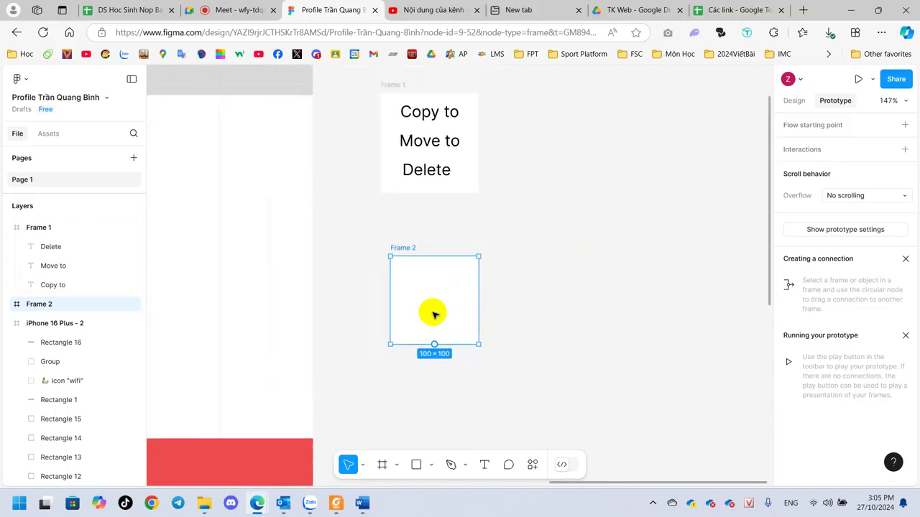
Add the text 'Quay về' inside Frame 2 and centre it
left_click(484, 465)
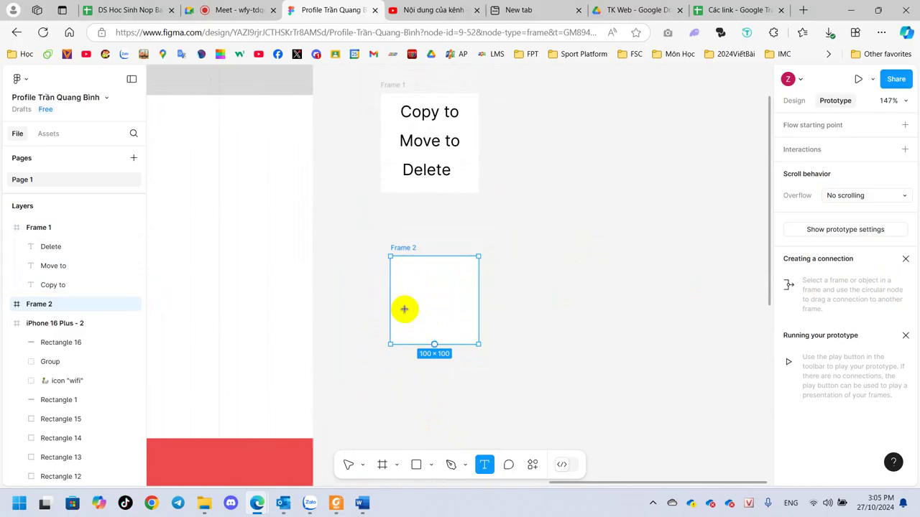
left_click(420, 298)
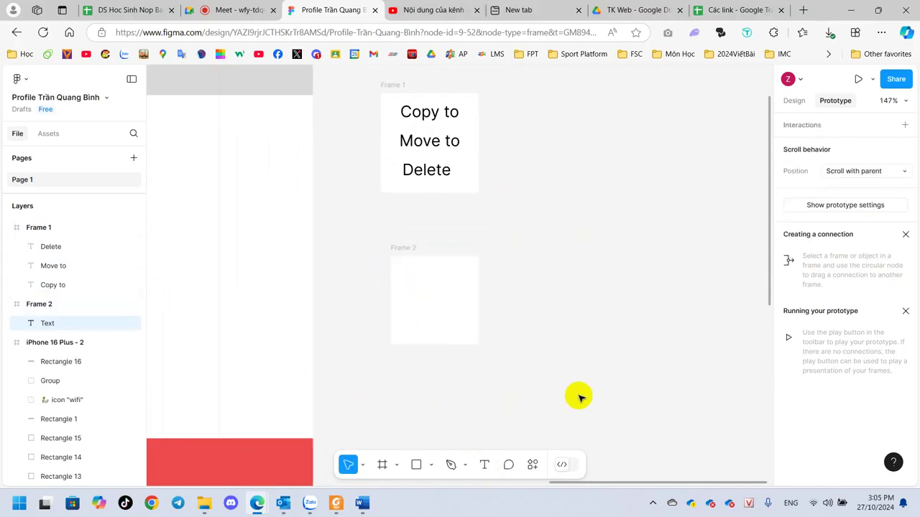
type("Quay về")
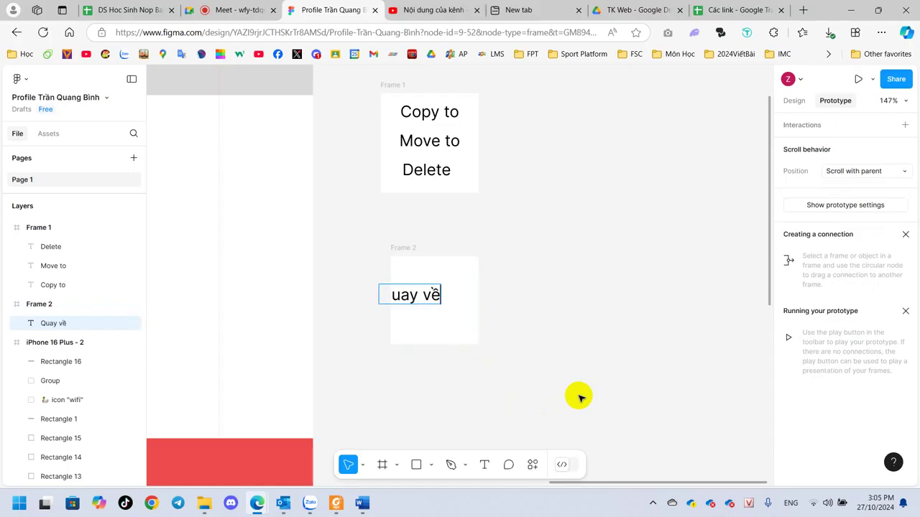
key("Escape")
mouse_move(427, 294)
left_mouse_down()
mouse_move(451, 300)
mouse_move(449, 290)
left_mouse_up()
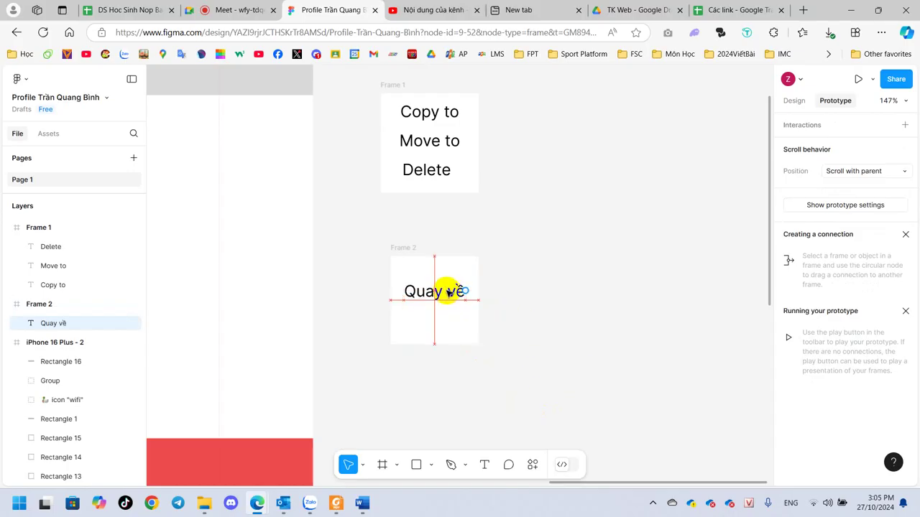
left_click(557, 286)
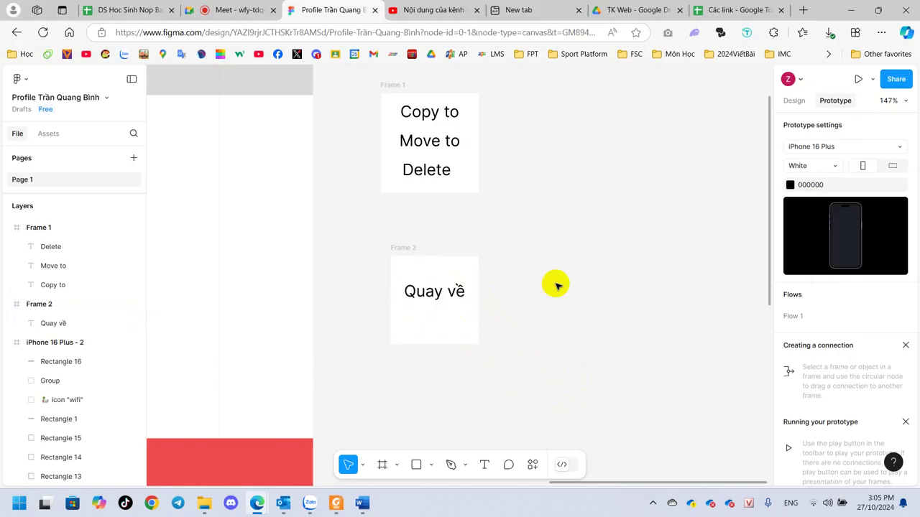
Add a second line 'Trang chủ' and nudge the two-line text to Frame 2's centre
left_click(434, 293)
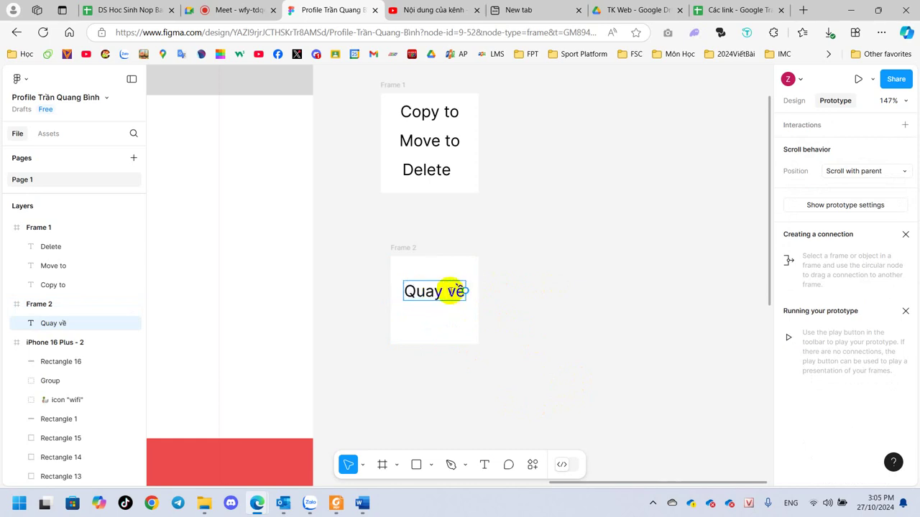
key("Return")
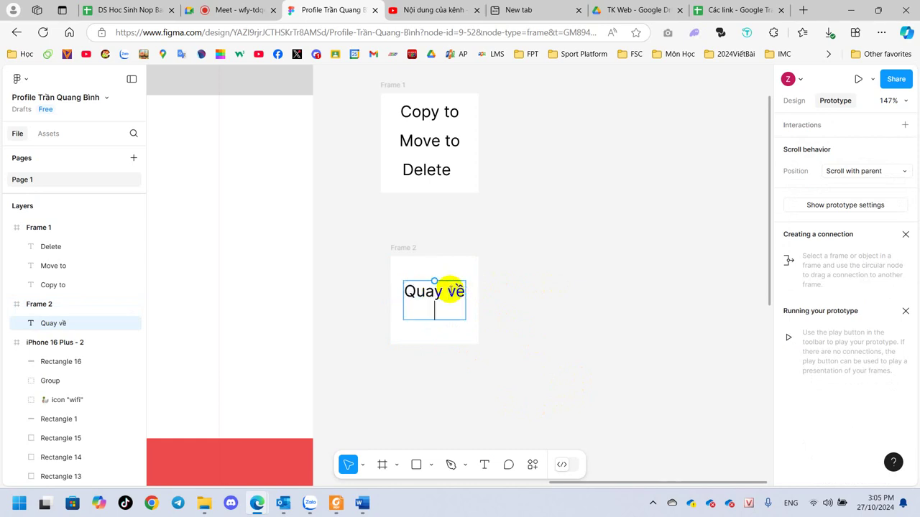
type("Trang")
type(" chủ")
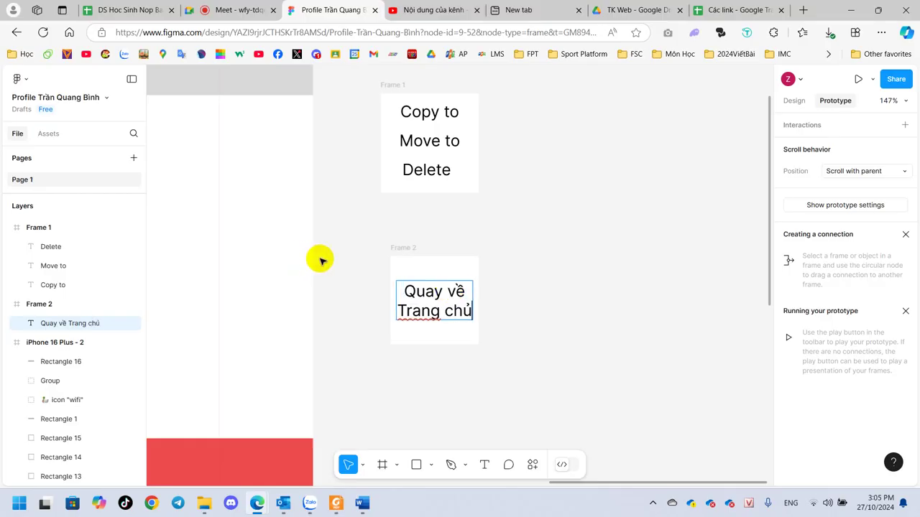
key("Escape")
left_click(526, 286)
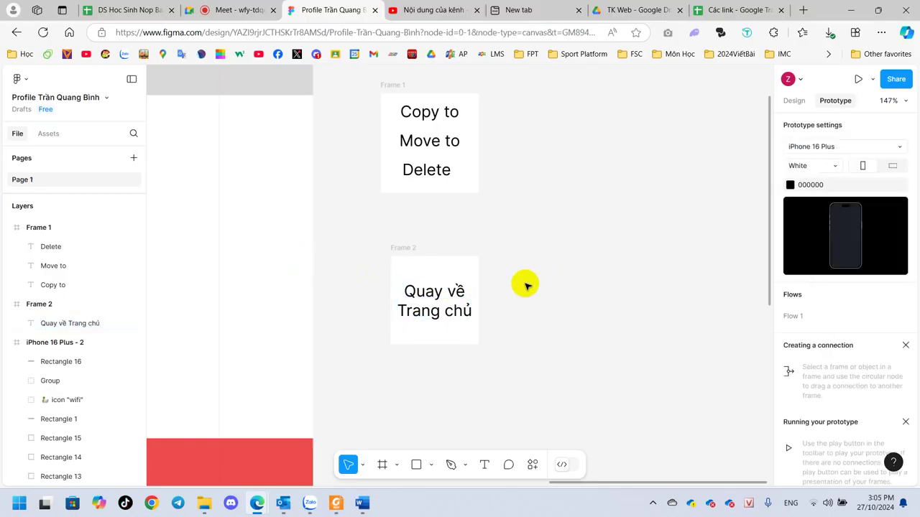
left_click(434, 289)
left_click_drag(434, 289, 434, 295)
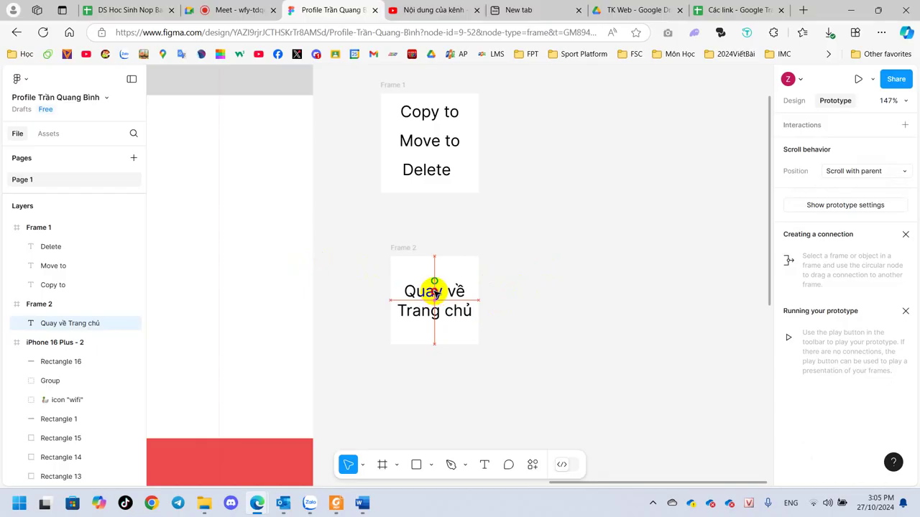
left_click(560, 286)
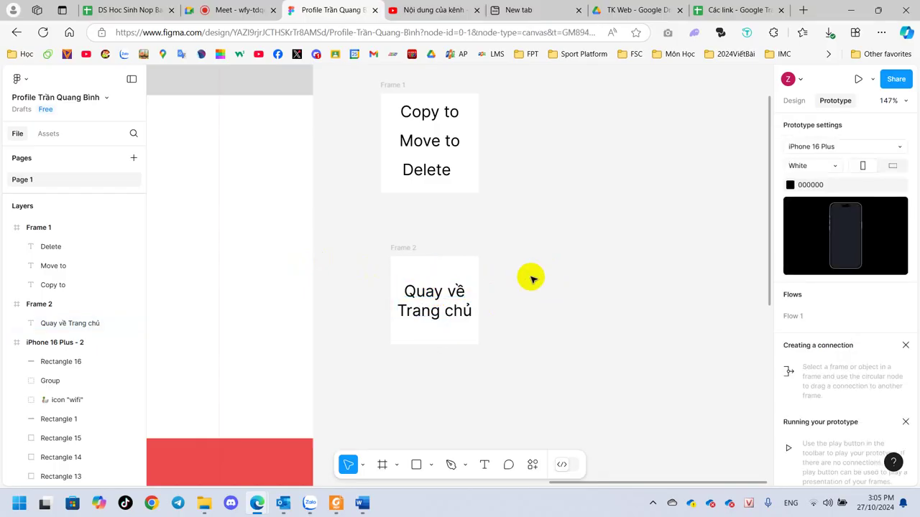
Zoom out and pan to the profile screen, trying a link from Delete to the photo
scroll(523, 275, "down", 2)
scroll(522, 276, "down", 3)
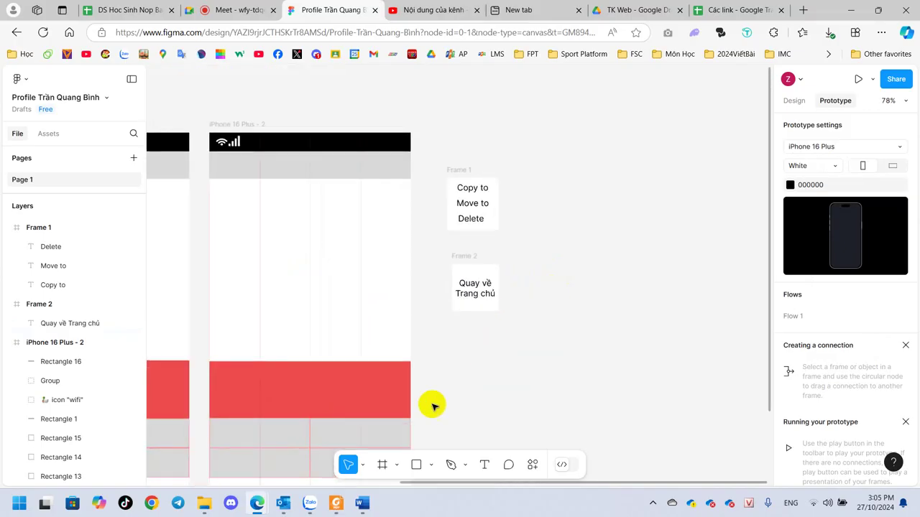
left_click_drag(433, 482, 312, 479)
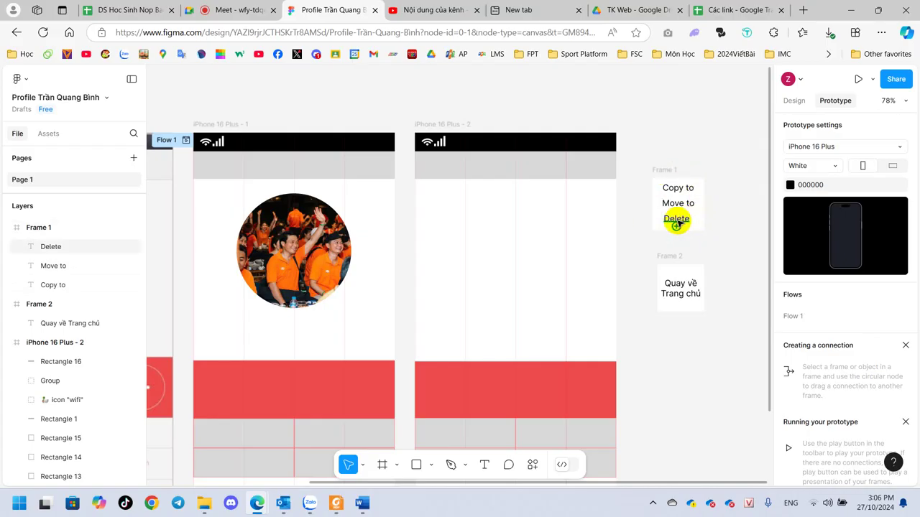
left_click_drag(676, 223, 299, 224)
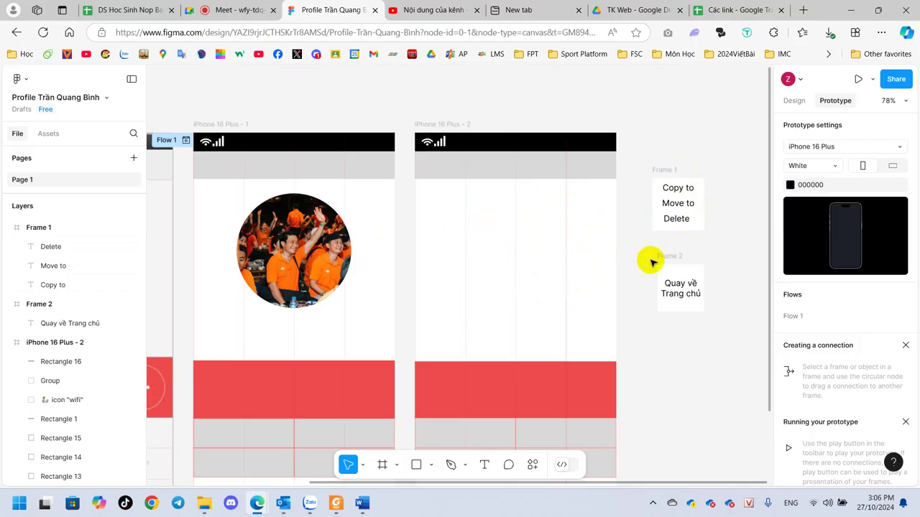
Select the circular profile photo on iPhone 16 Plus - 1 to view its interactions
left_click(682, 287)
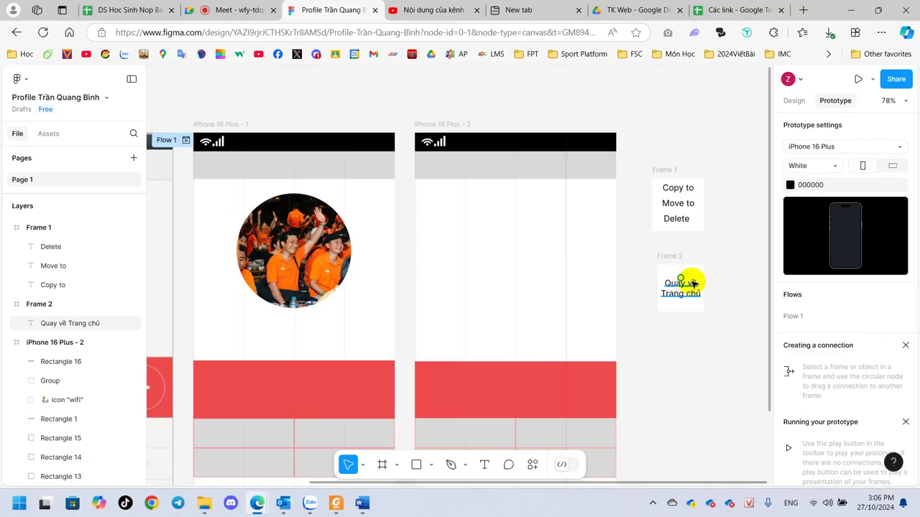
left_click(572, 318)
left_click(304, 196)
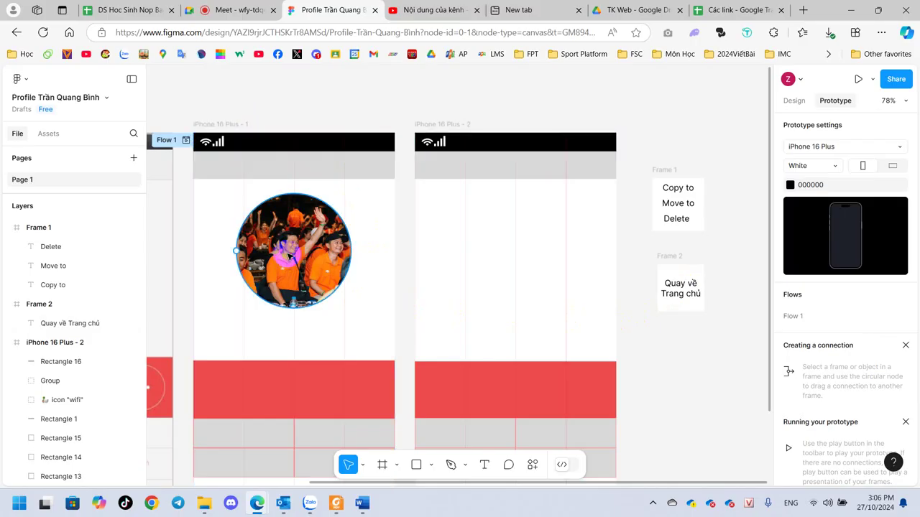
left_click(289, 256)
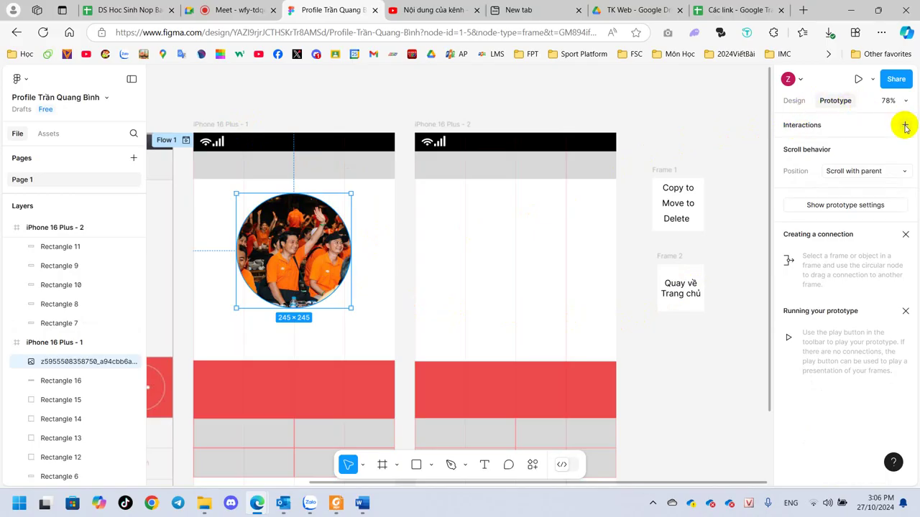
Give the profile photo an On tap interaction with the Open overlay action
left_click(820, 128)
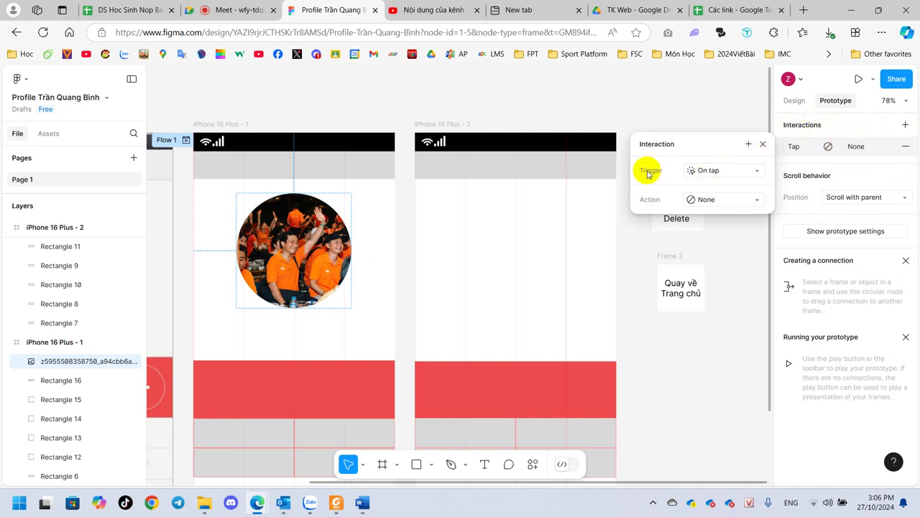
left_click(709, 174)
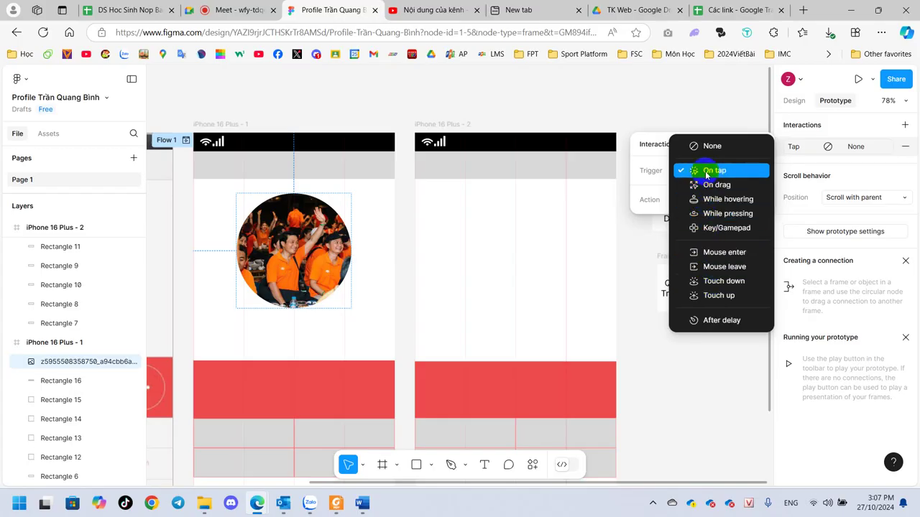
left_click(637, 167)
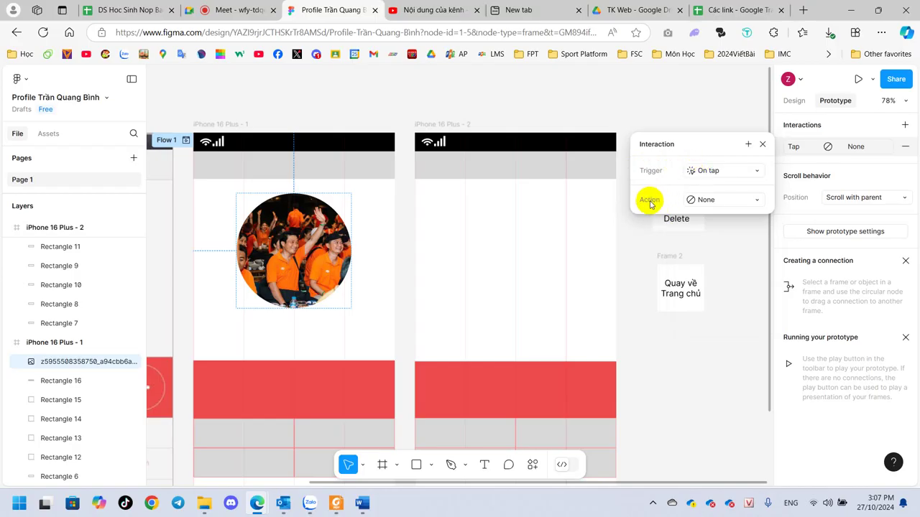
left_click(721, 201)
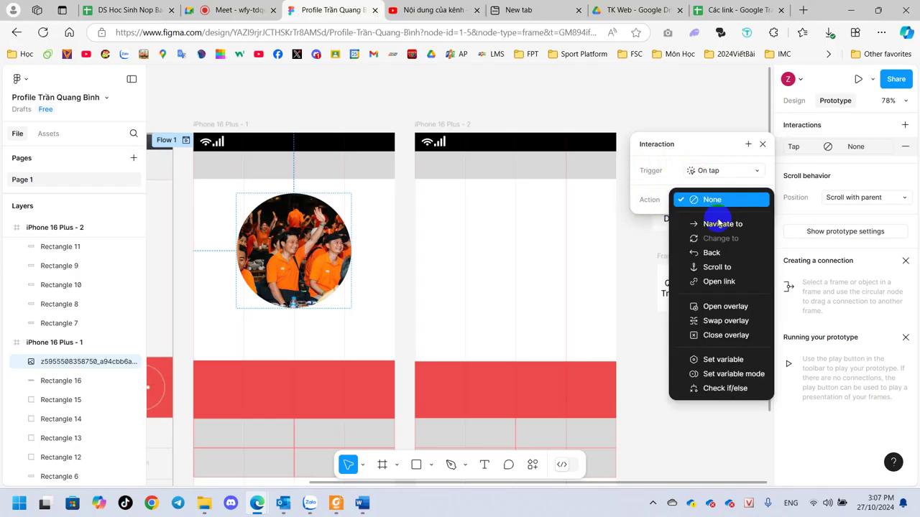
left_click(723, 309)
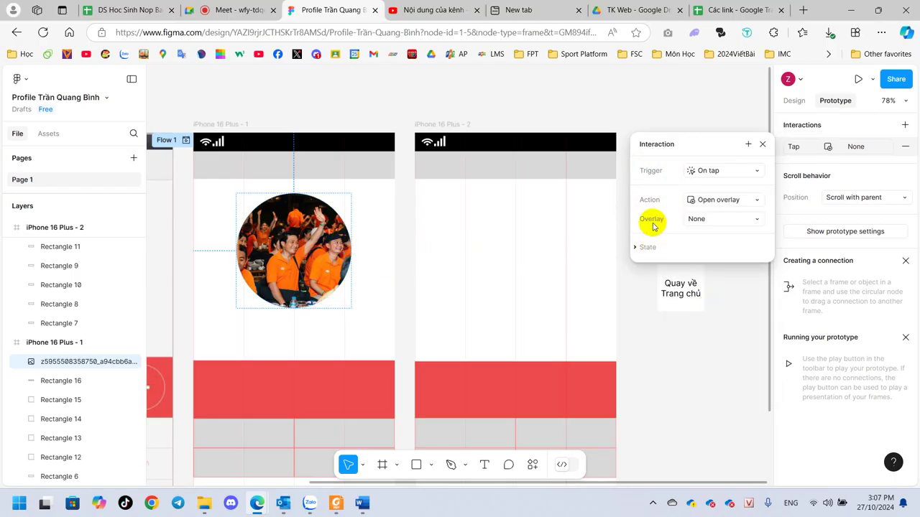
left_click(732, 225)
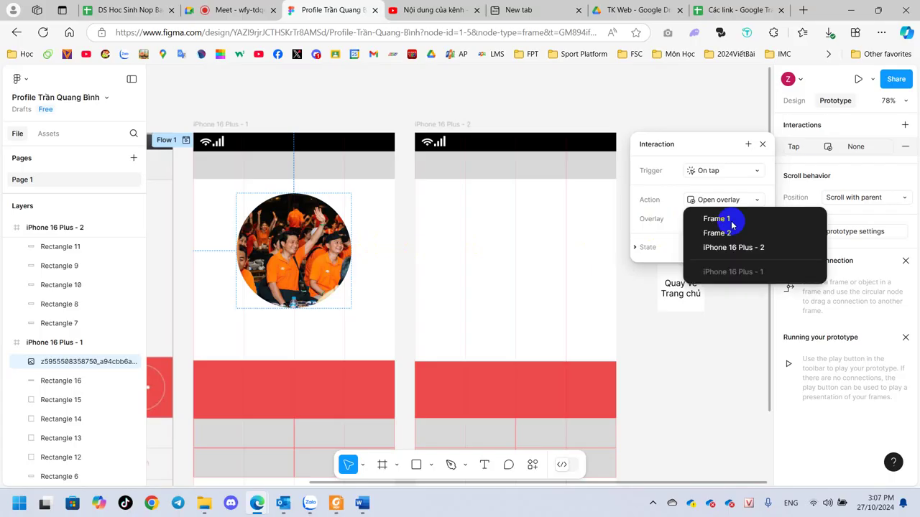
Choose Frame 1 as the overlay, manually positioned at the photo's right edge
left_click(722, 224)
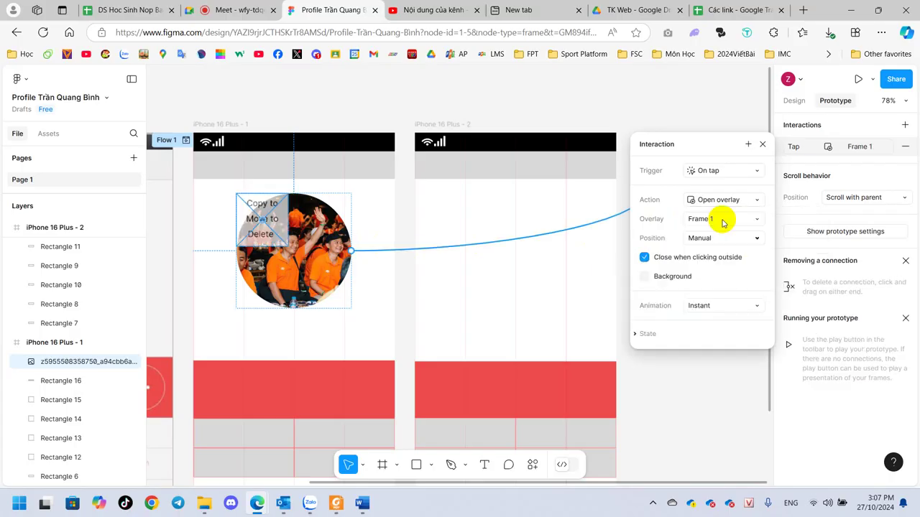
mouse_move(745, 143)
left_mouse_down()
mouse_move(788, 223)
mouse_move(814, 190)
left_mouse_up()
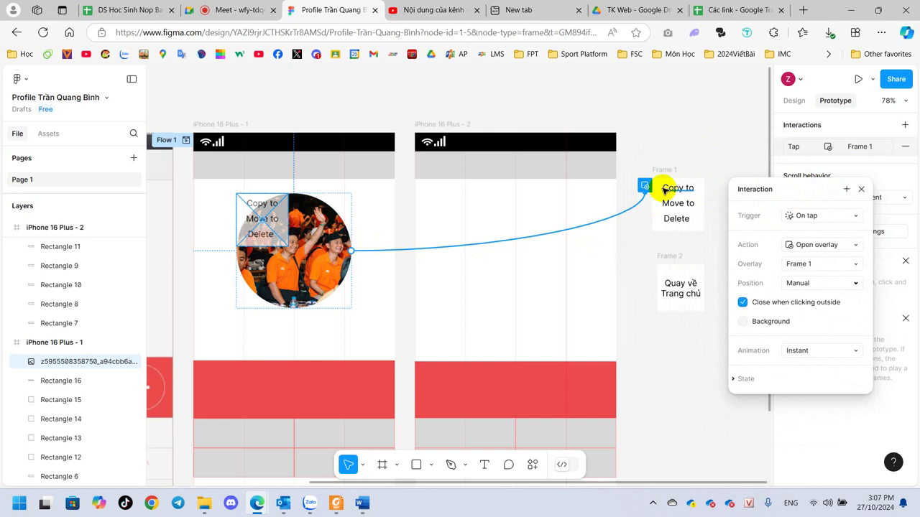
left_click(826, 285)
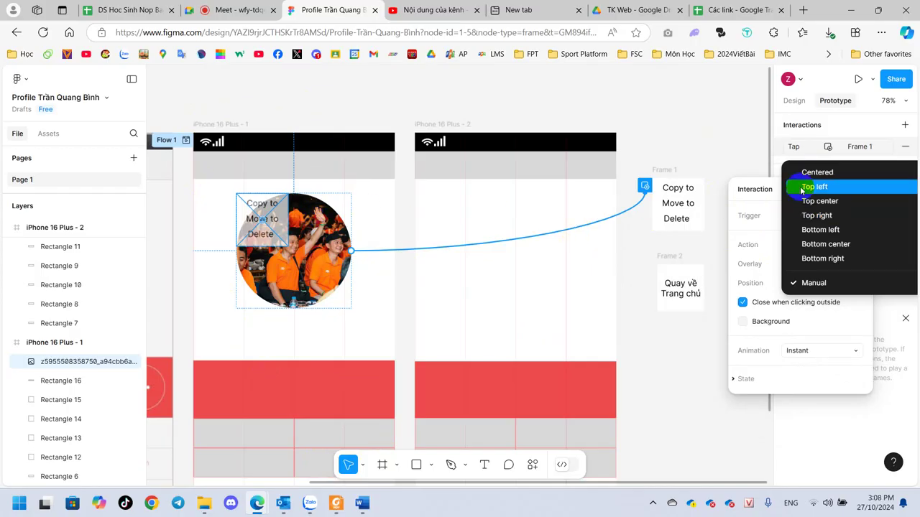
left_click(283, 224)
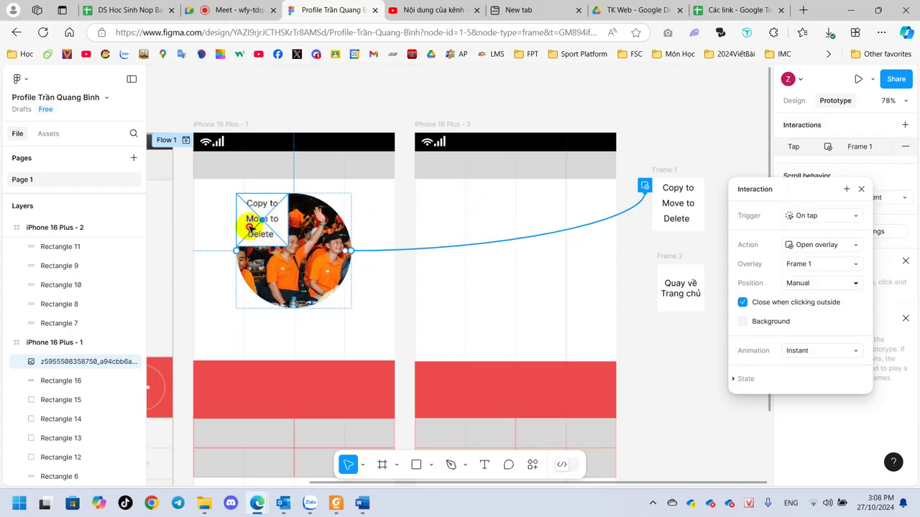
mouse_move(249, 229)
left_mouse_down()
mouse_move(344, 279)
mouse_move(332, 274)
left_mouse_up()
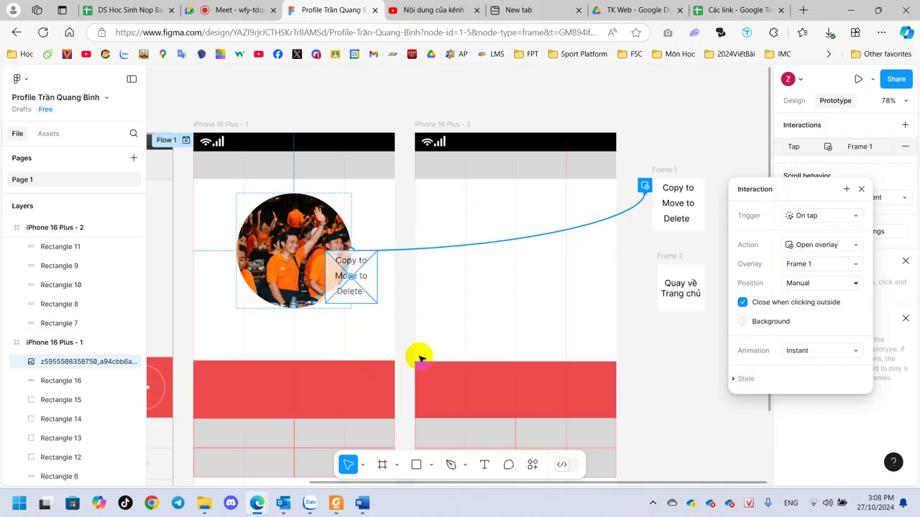
left_click(727, 404)
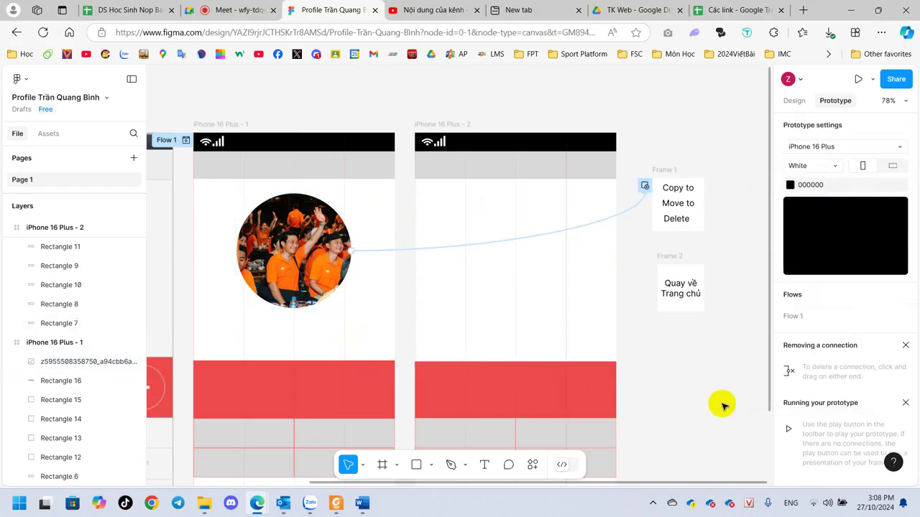
Make tapping Delete navigate to iPhone 16 Plus - 2, then select that screen
left_click(677, 223)
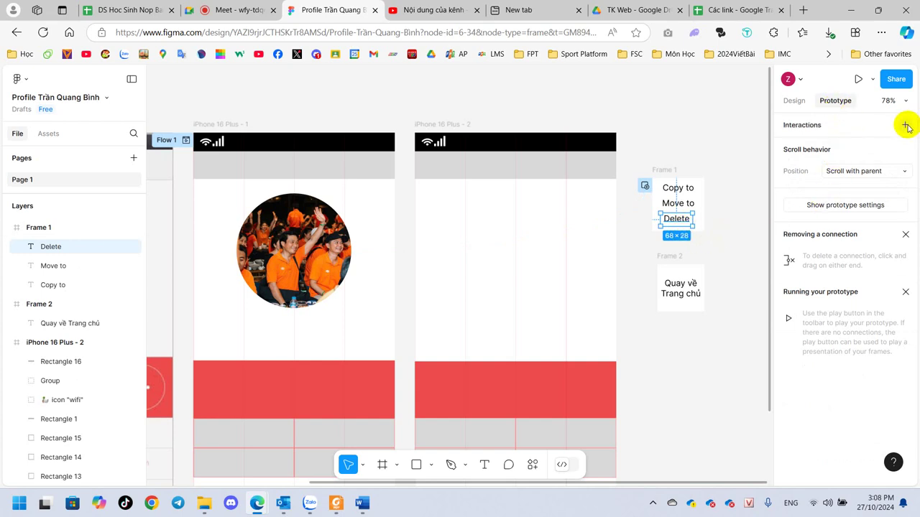
left_click(906, 125)
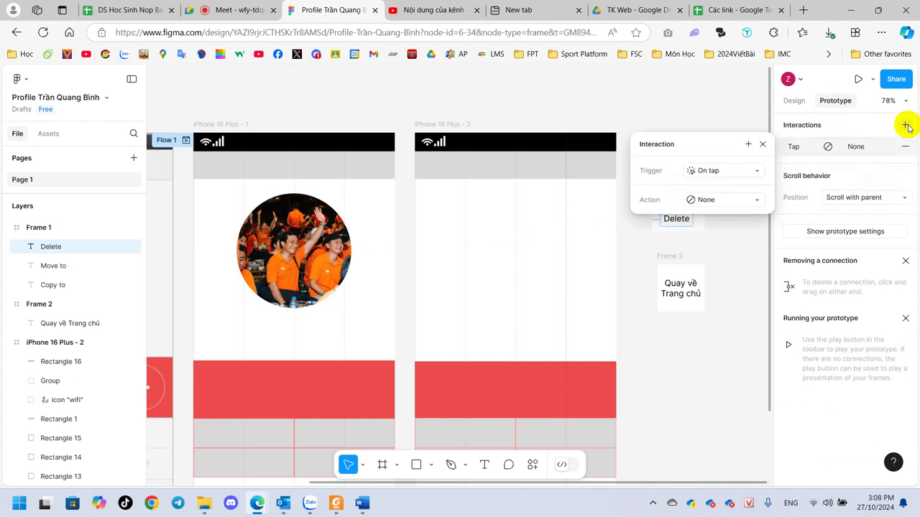
left_click(730, 200)
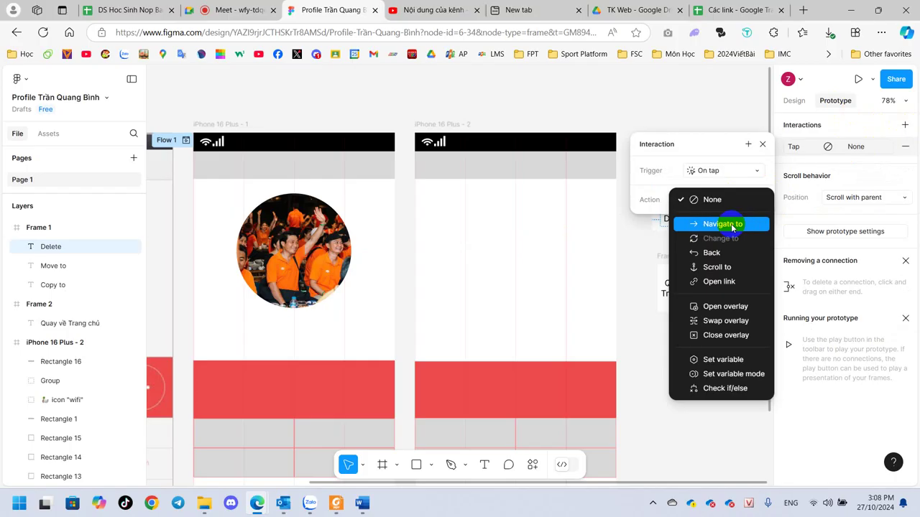
left_click(723, 224)
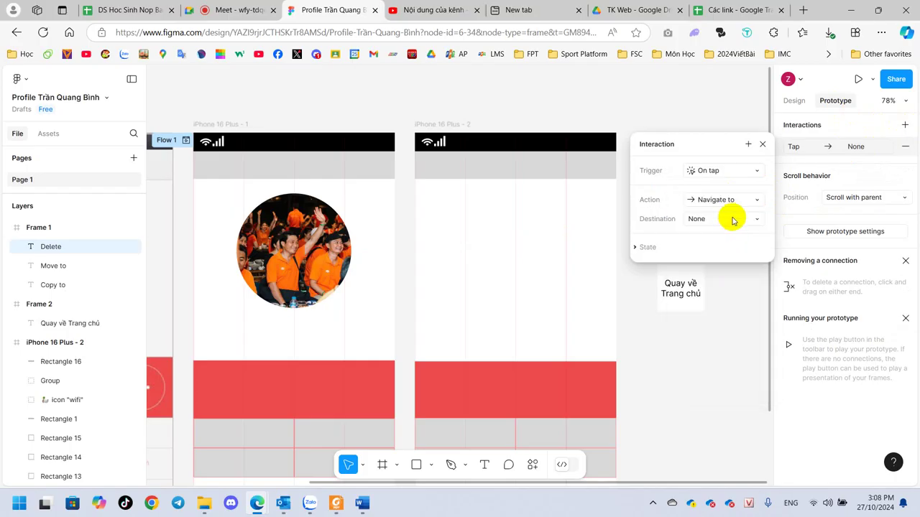
left_click(728, 218)
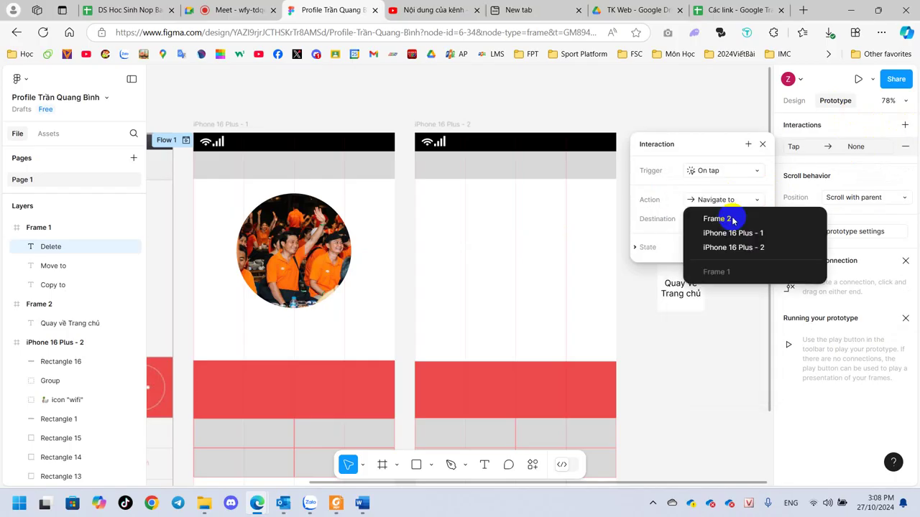
left_click(767, 250)
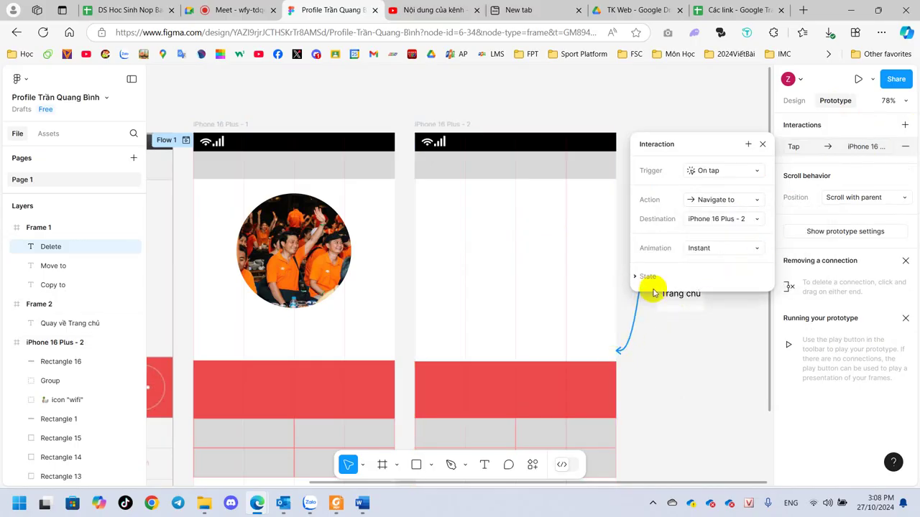
left_click(728, 374)
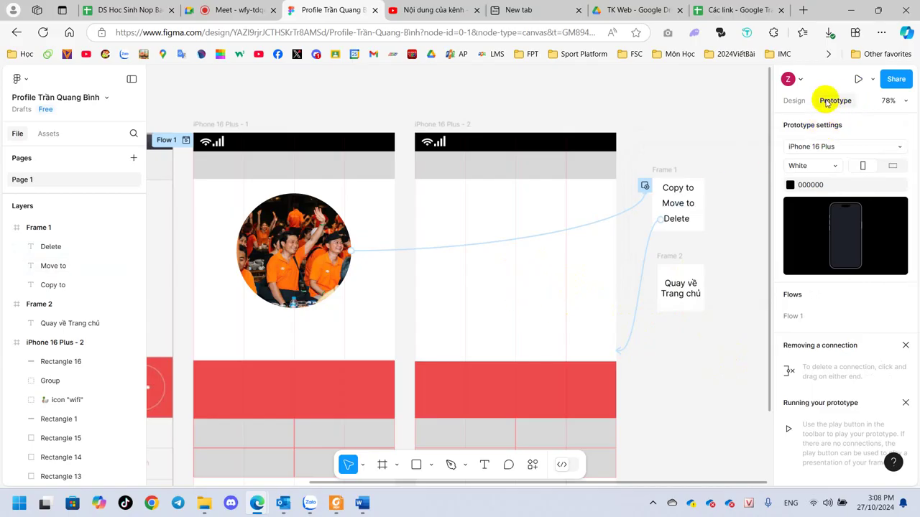
left_click(441, 123)
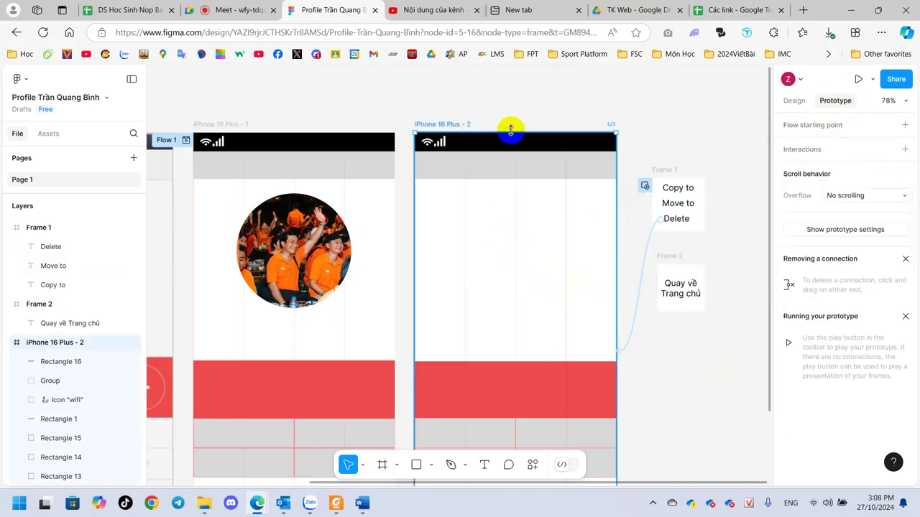
Add a tap interaction that opens Frame 2 as a centred overlay, closing on outside click
left_click(905, 150)
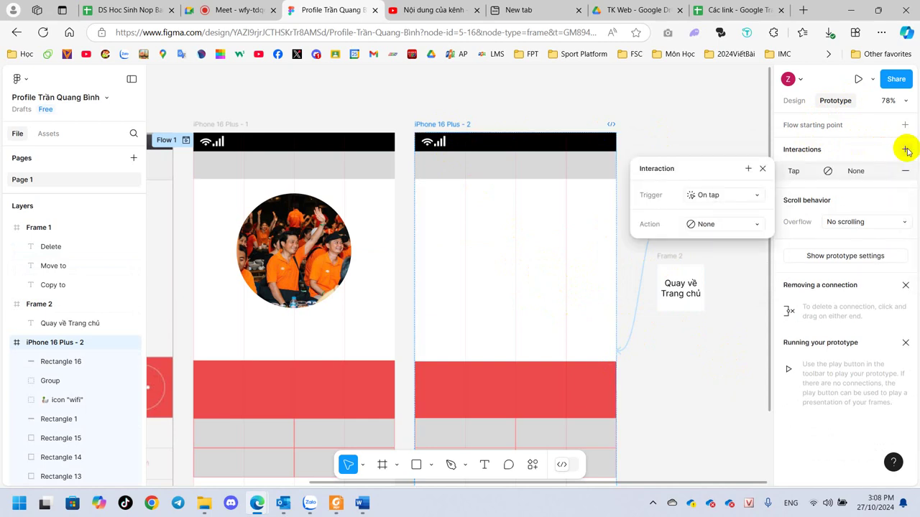
left_click(711, 224)
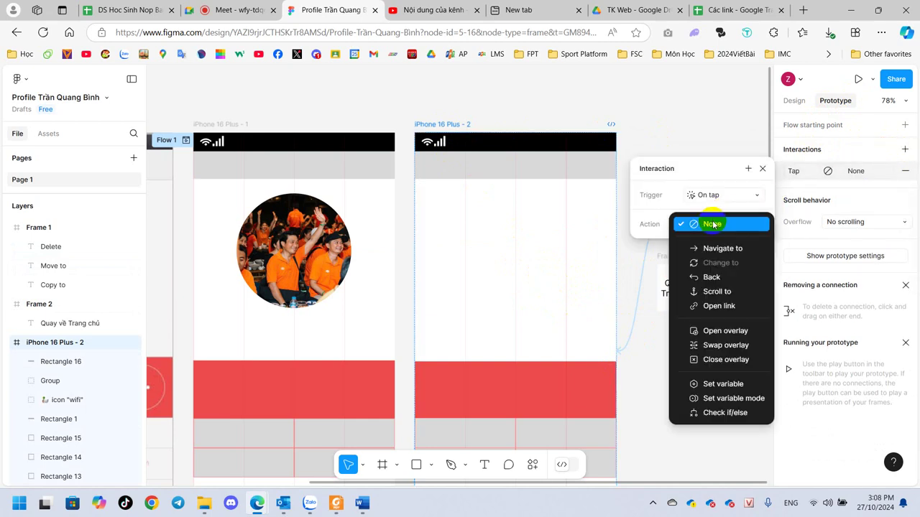
left_click(721, 331)
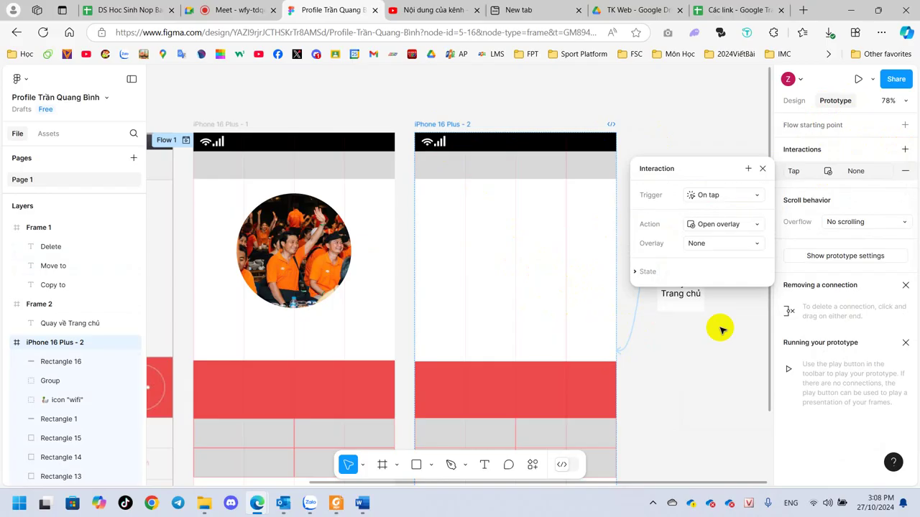
left_click(717, 243)
left_click(726, 259)
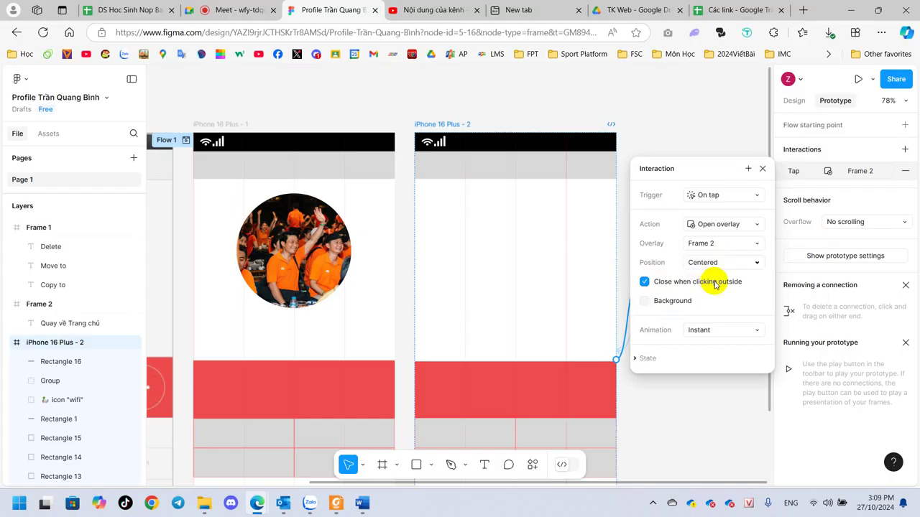
left_click(715, 410)
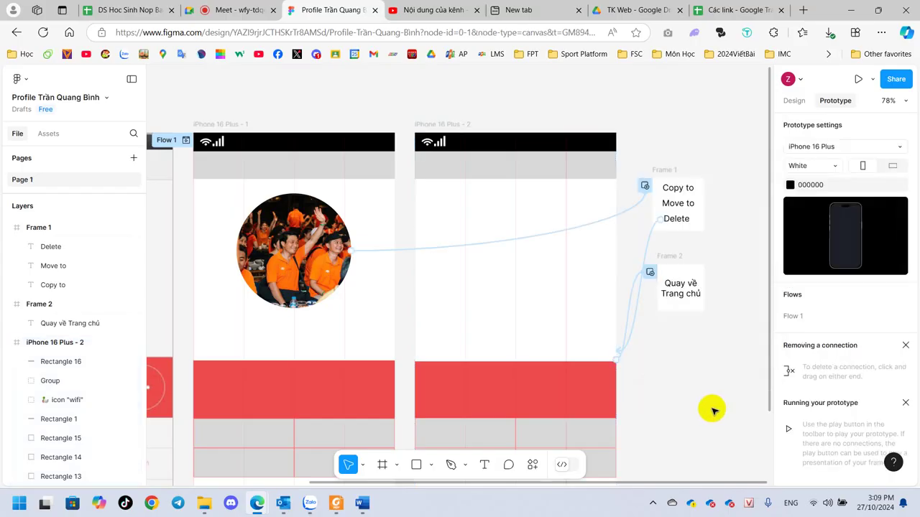
Review the circular profile photo's tap interaction settings
left_click(316, 250)
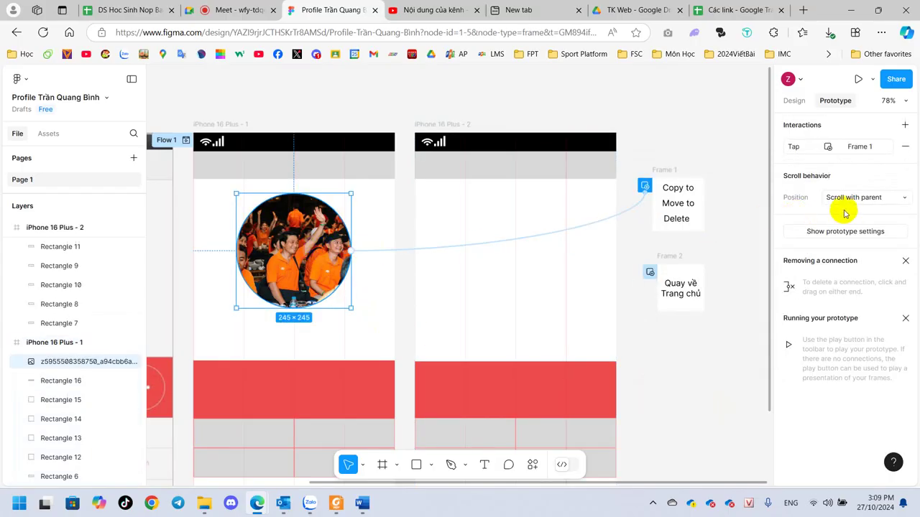
left_click(828, 147)
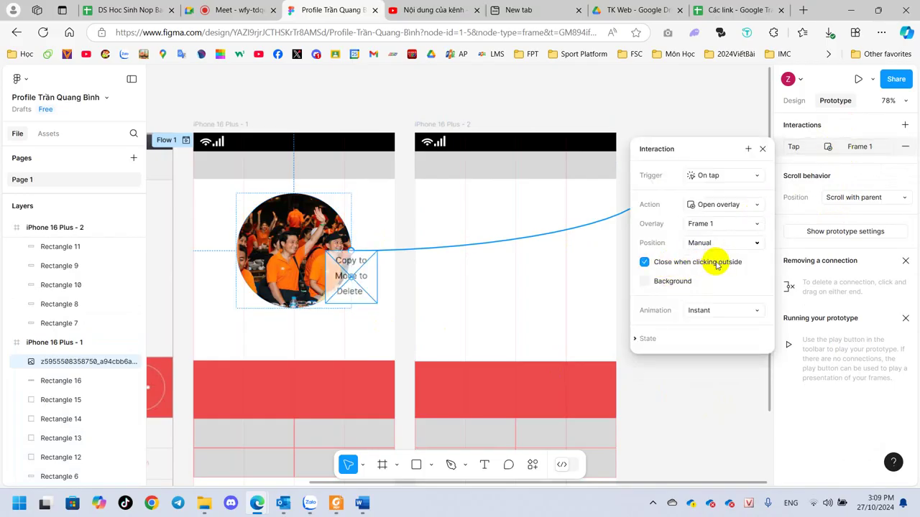
left_click(707, 417)
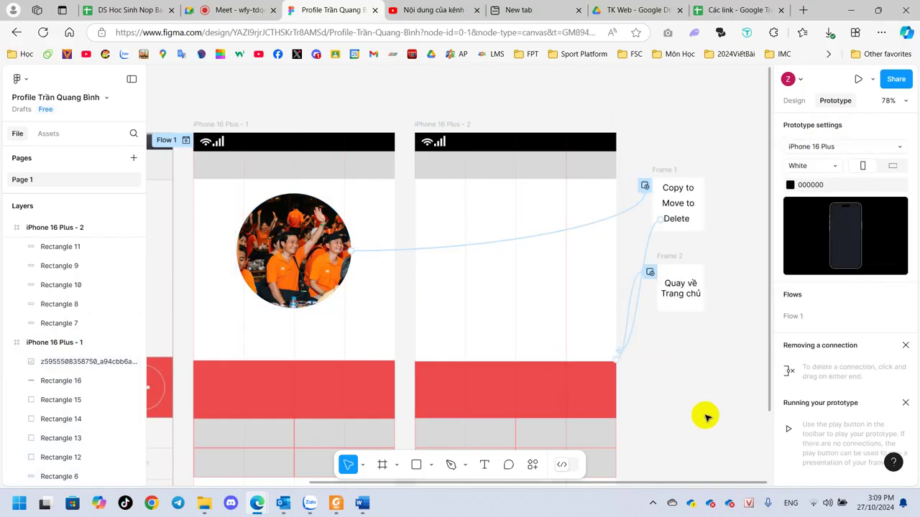
Give the 'Quay về Trang chủ' text a tap interaction navigating to iPhone 16 Plus - 1
left_click(694, 295)
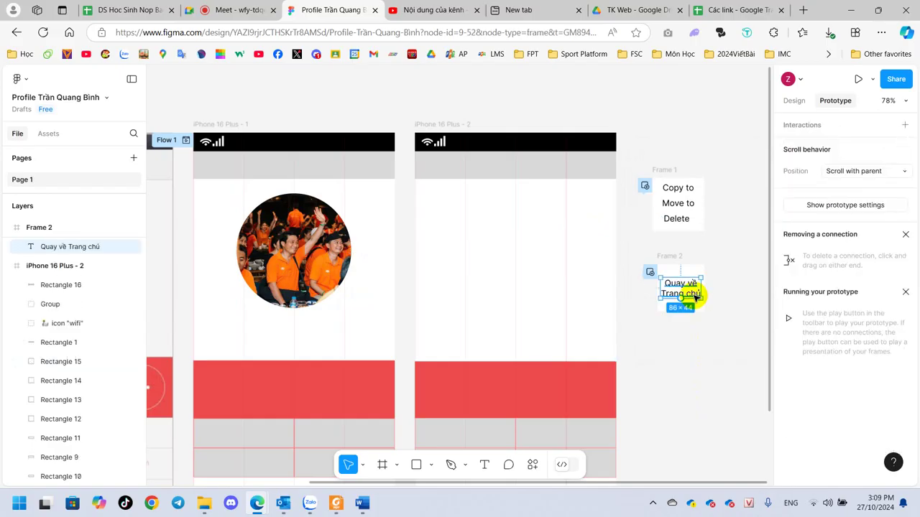
left_click(905, 125)
left_click(719, 199)
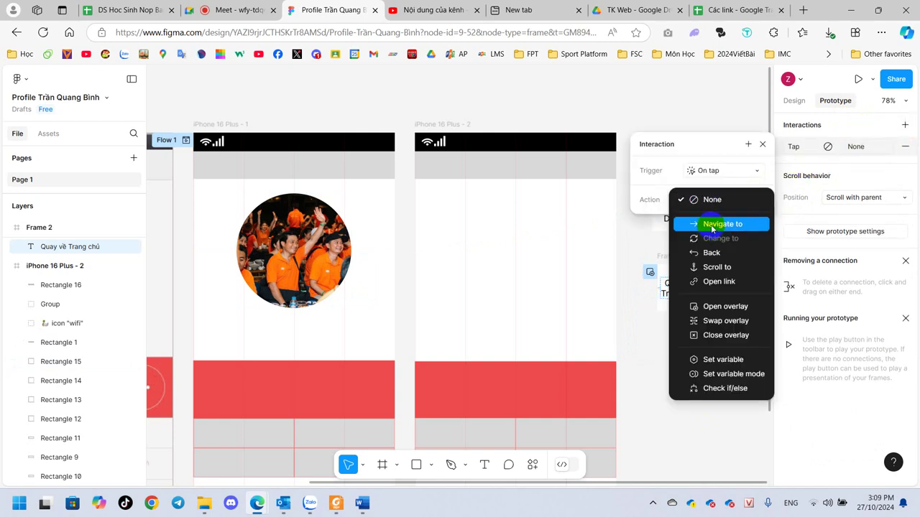
left_click(711, 227)
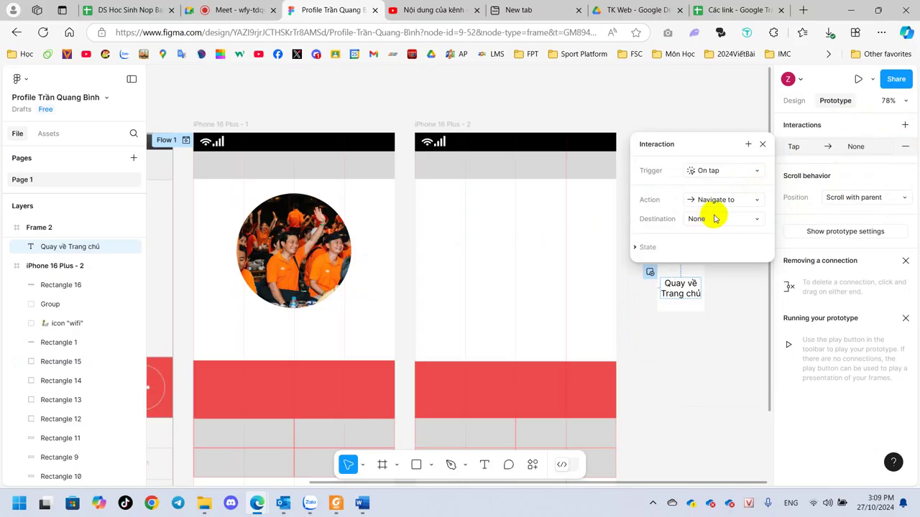
left_click(713, 219)
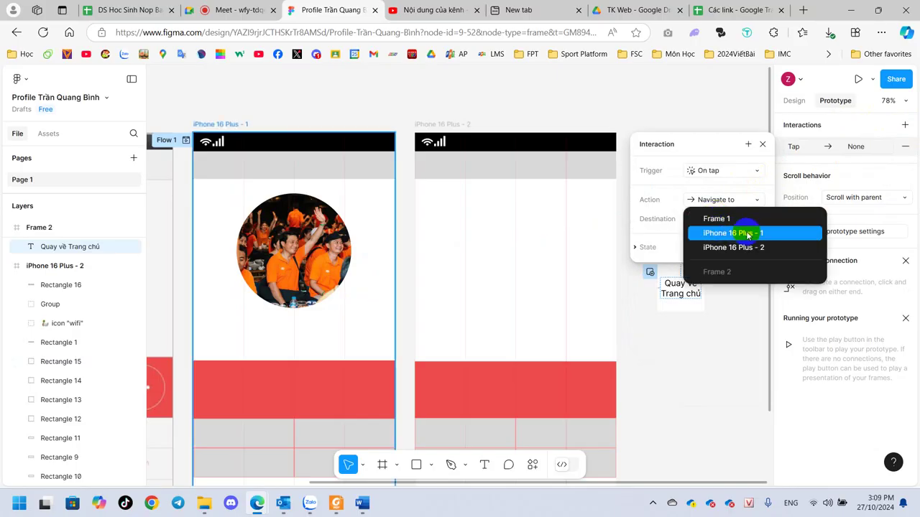
left_click(747, 235)
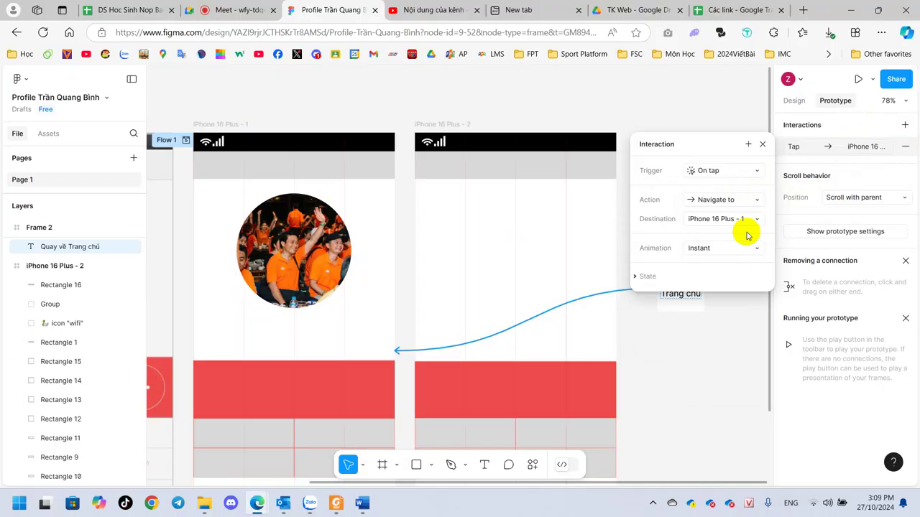
left_click(732, 388)
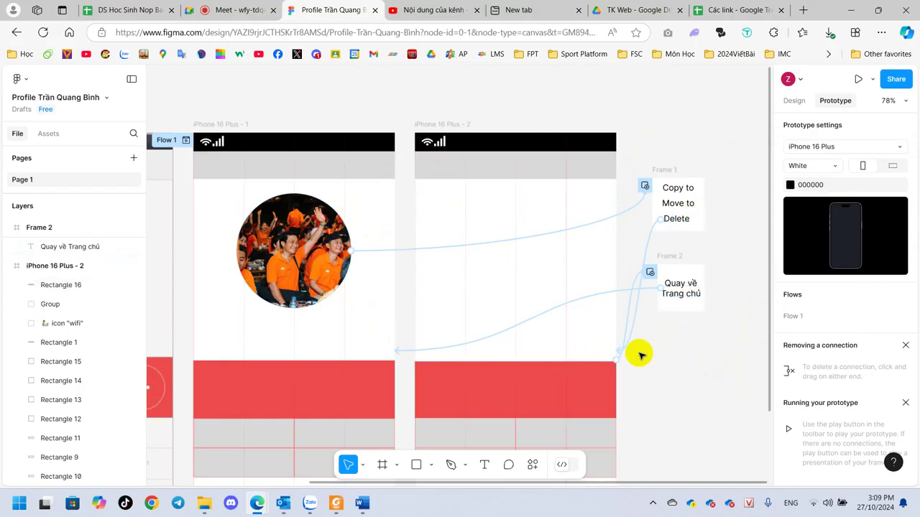
left_click(871, 79)
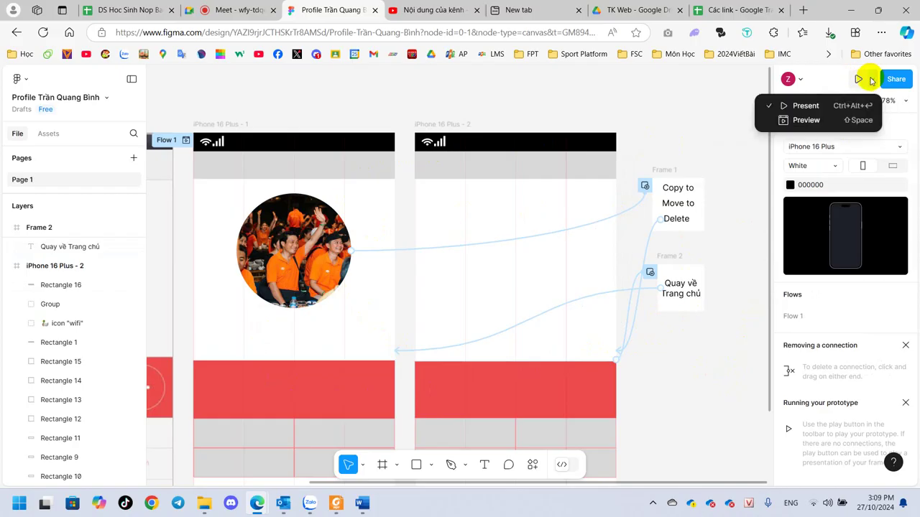
left_click(804, 121)
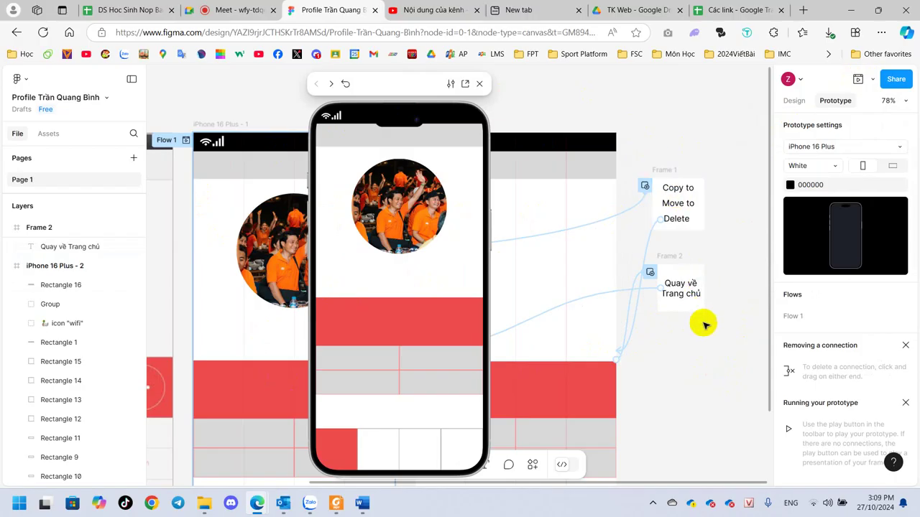
left_click(553, 406)
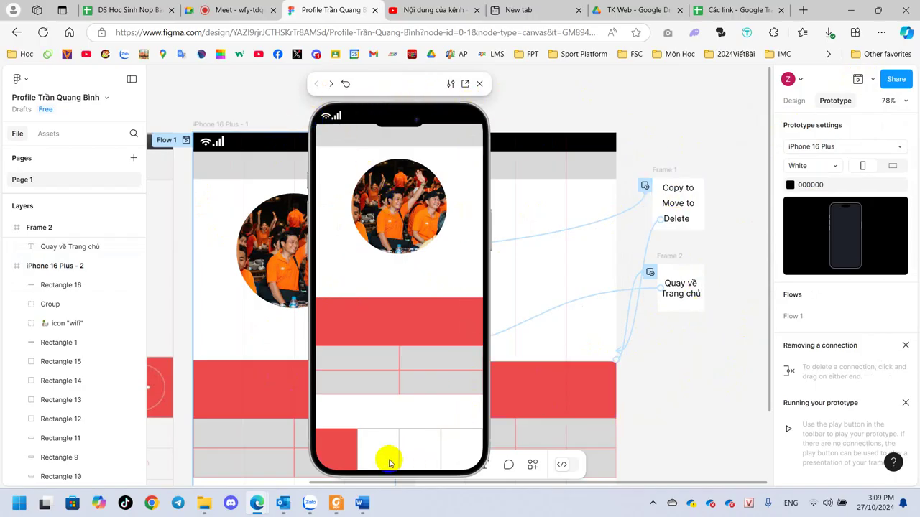
left_click(397, 194)
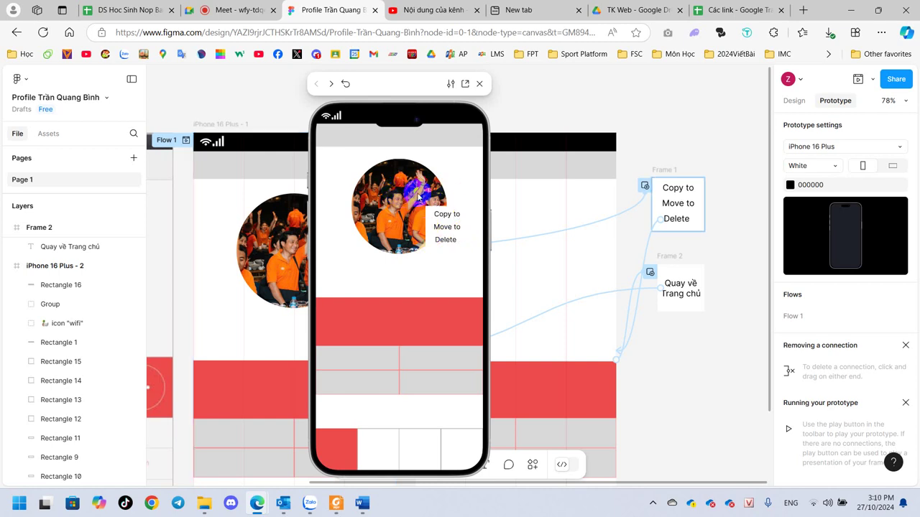
left_click(445, 242)
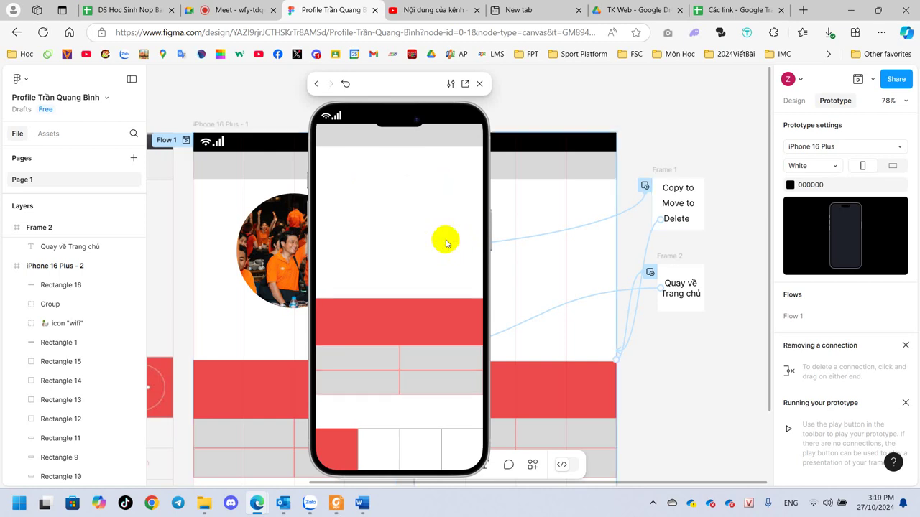
left_click(397, 194)
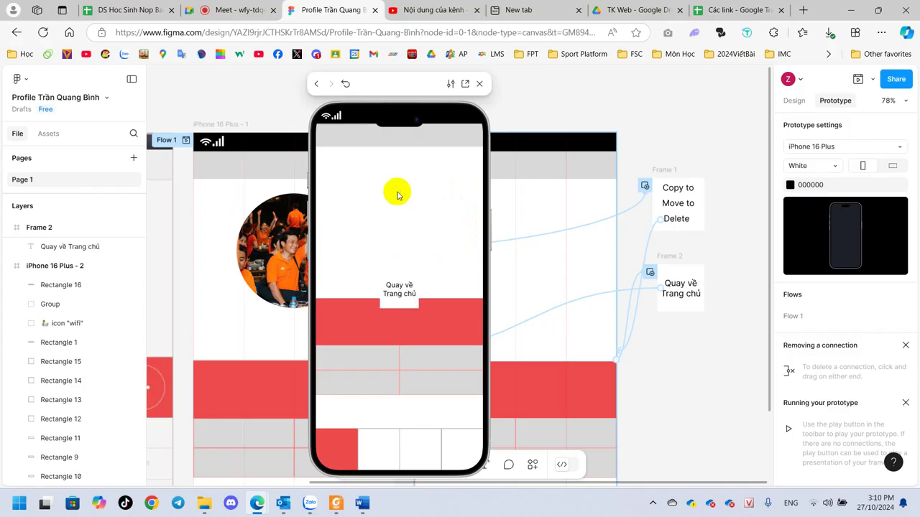
left_click(398, 294)
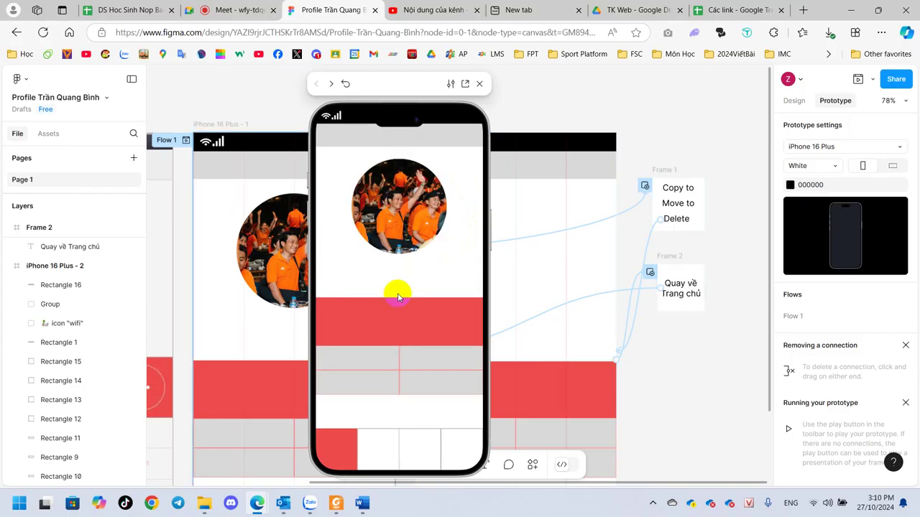
left_click(440, 182)
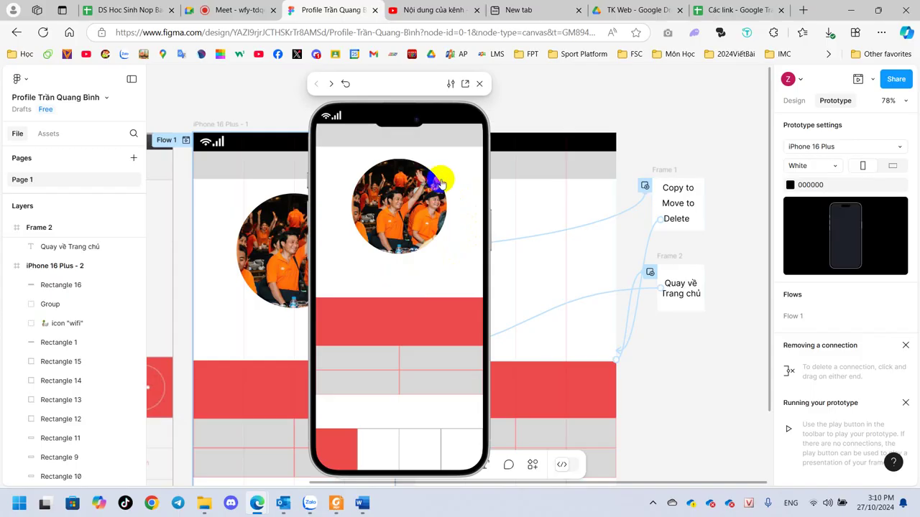
left_click(479, 84)
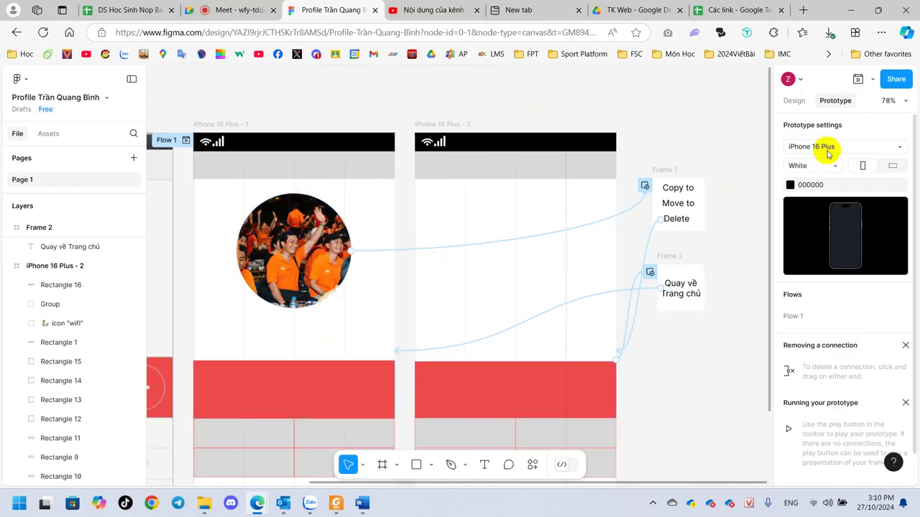
Choose Present from the play button's dropdown to show the prototype full screen
left_click(872, 79)
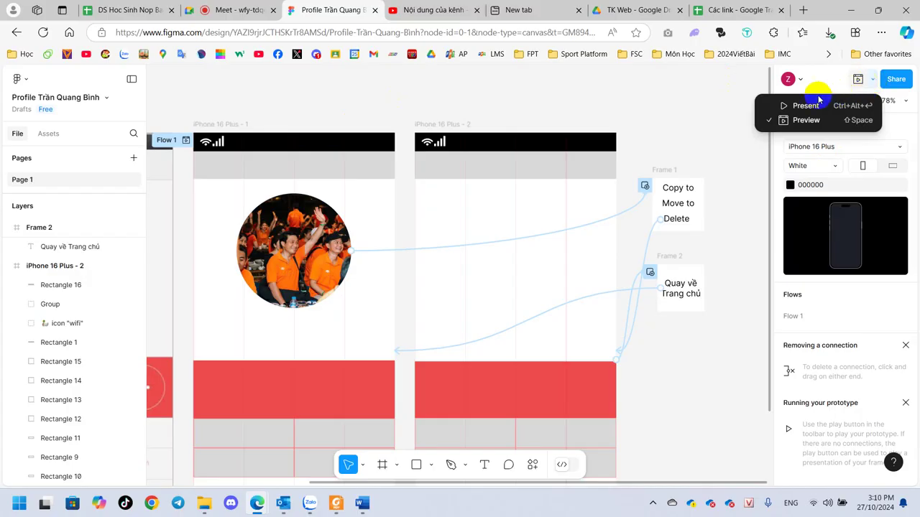
left_click(797, 106)
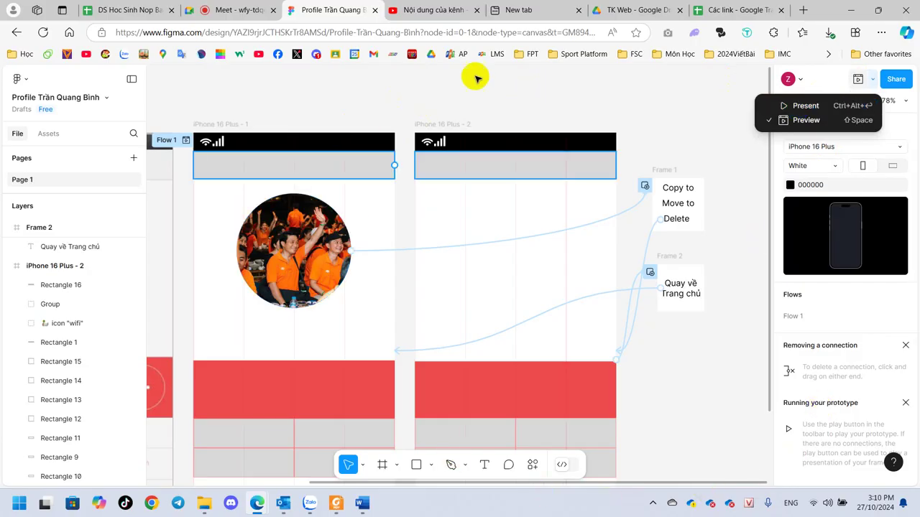
left_click(816, 105)
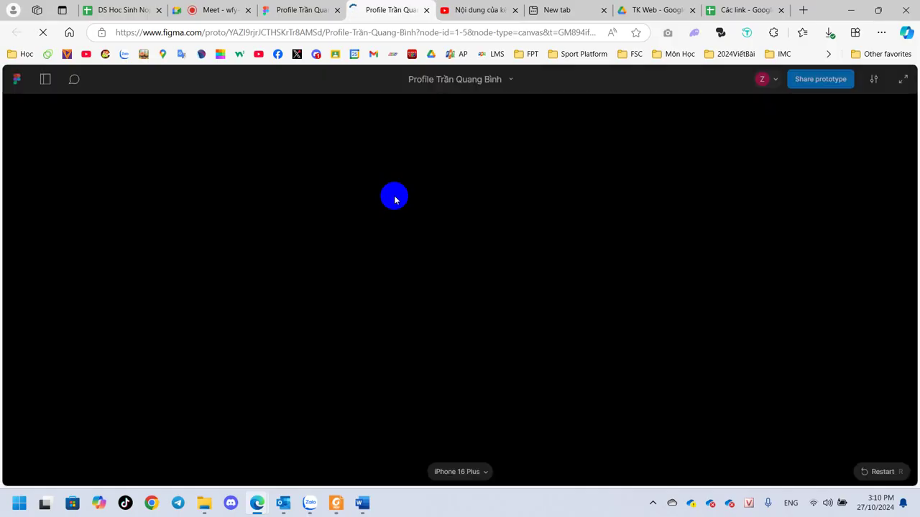
Tap the profile photo, choose Delete, then tap 'Quay về Trang chủ' to return home
left_click(394, 201)
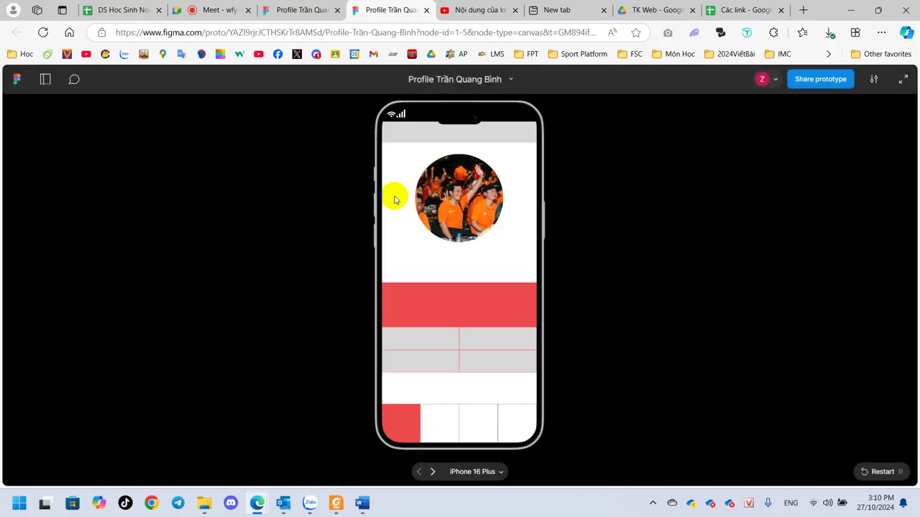
left_click(458, 202)
left_click(498, 228)
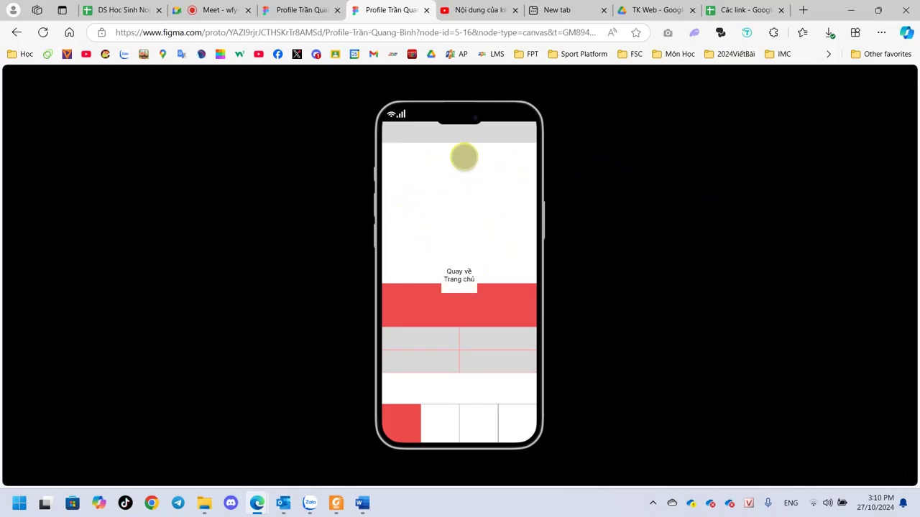
left_click(455, 278)
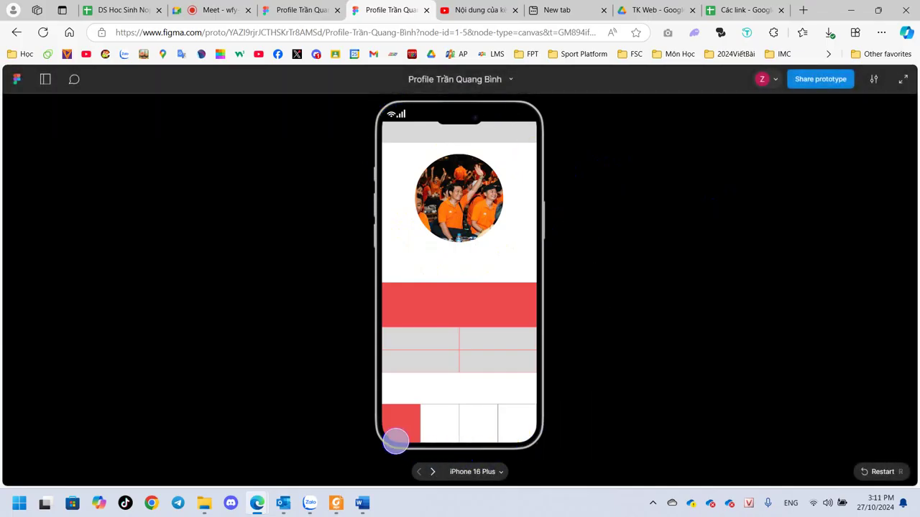
Click through the presented prototype screens again
left_click(388, 135)
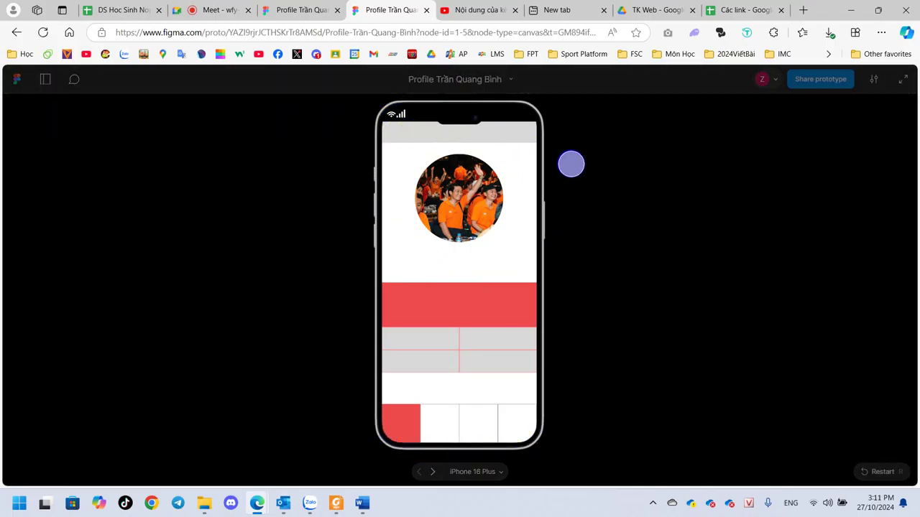
left_click(398, 195)
left_click(400, 195)
left_click(507, 248)
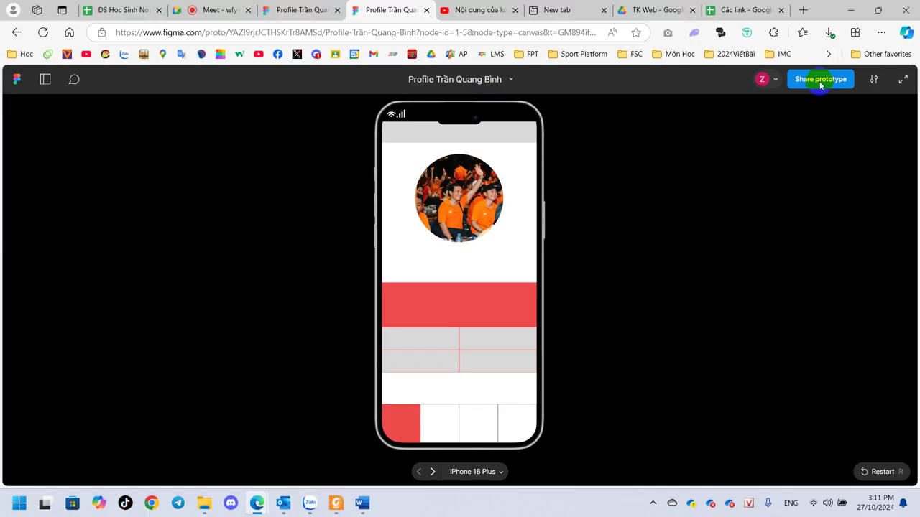
Copy the prototype's share link and switch to the Zalo chat window
left_click(812, 82)
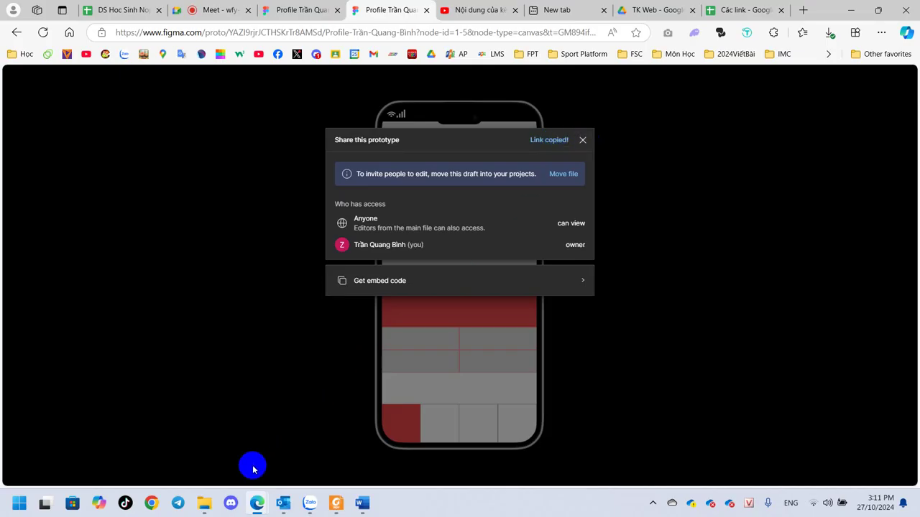
left_click(309, 503)
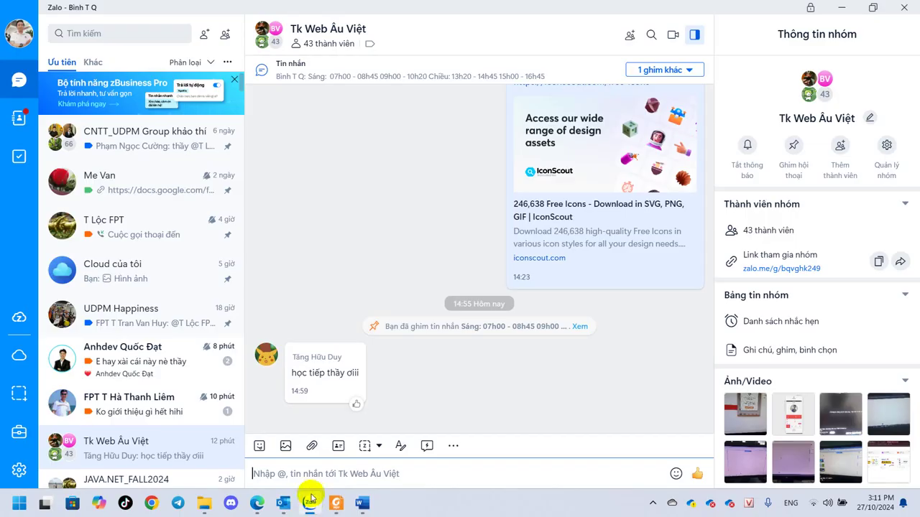
Paste the copied prototype link into the group's message box and send it
left_click(308, 474)
key("ctrl+v")
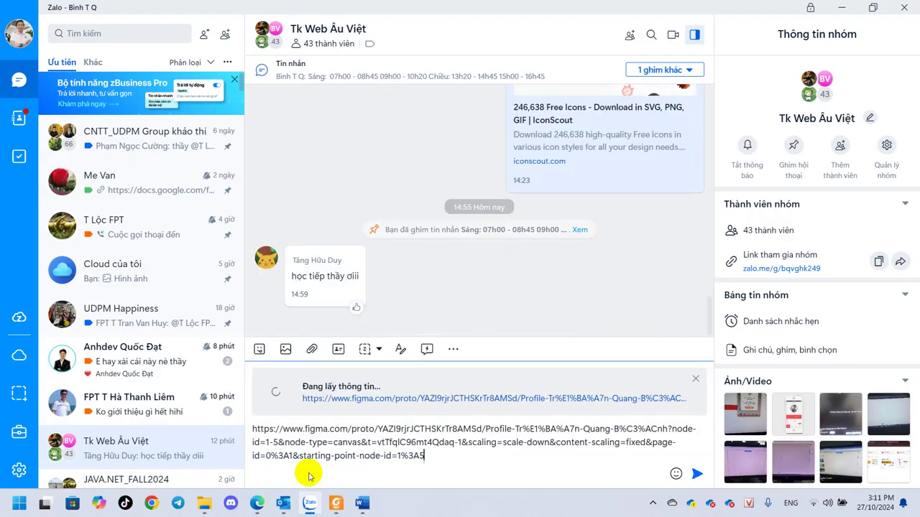
key("Return")
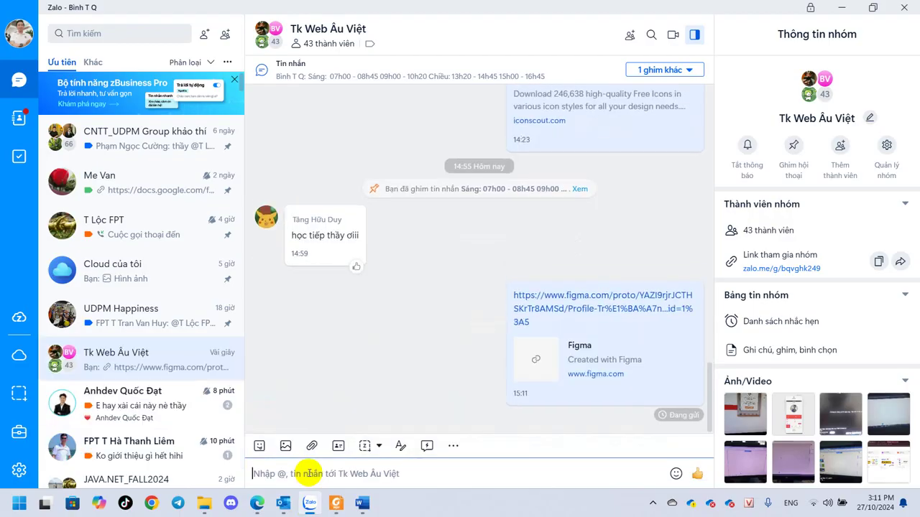